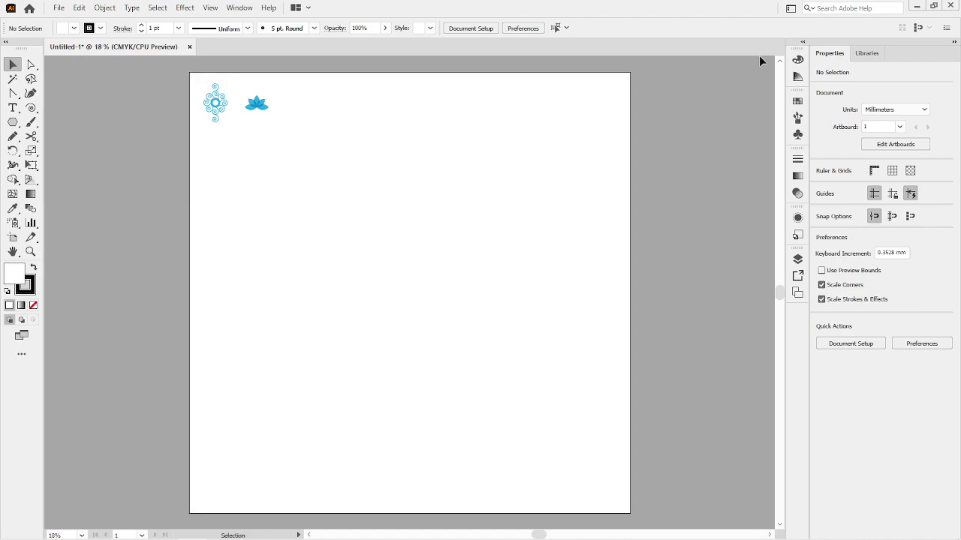
- View the program's version information and close it again
click(268, 8)
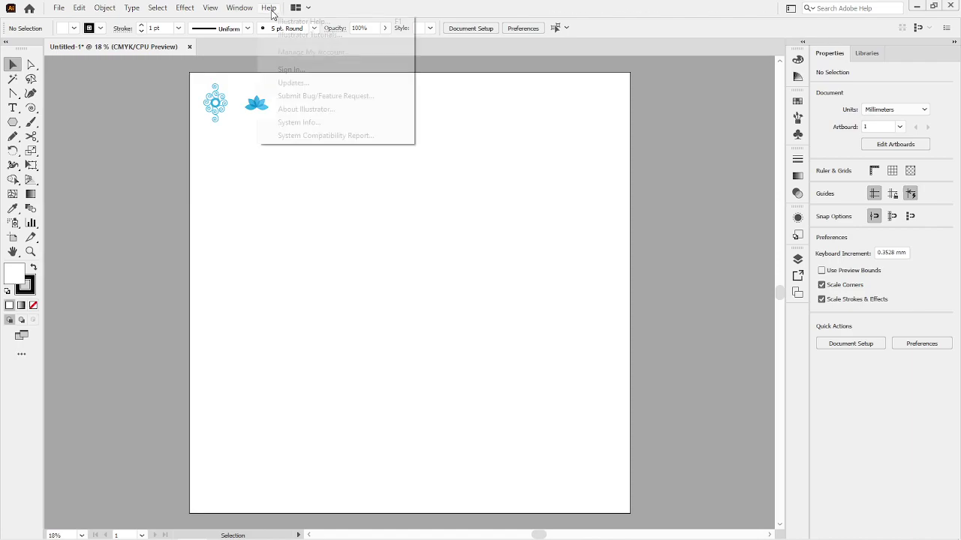
click(320, 110)
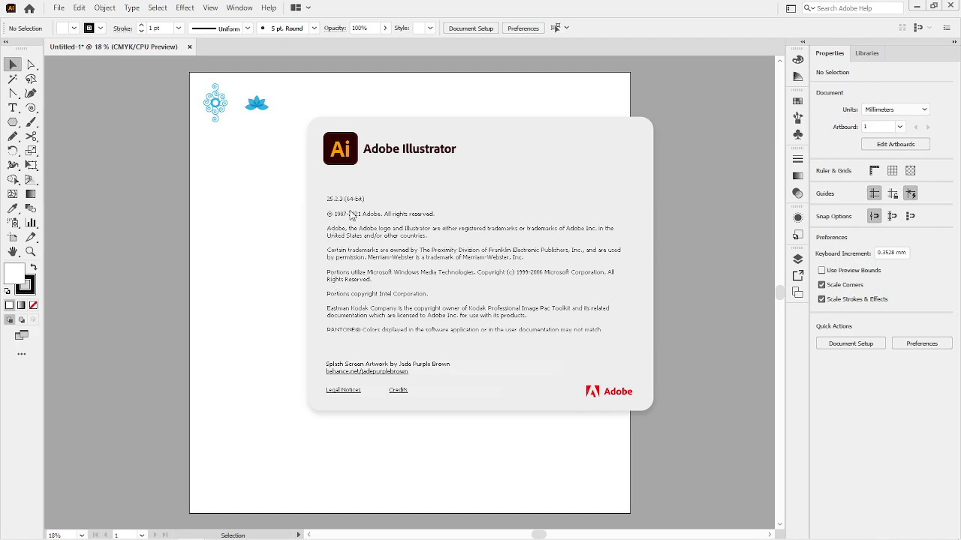
click(359, 378)
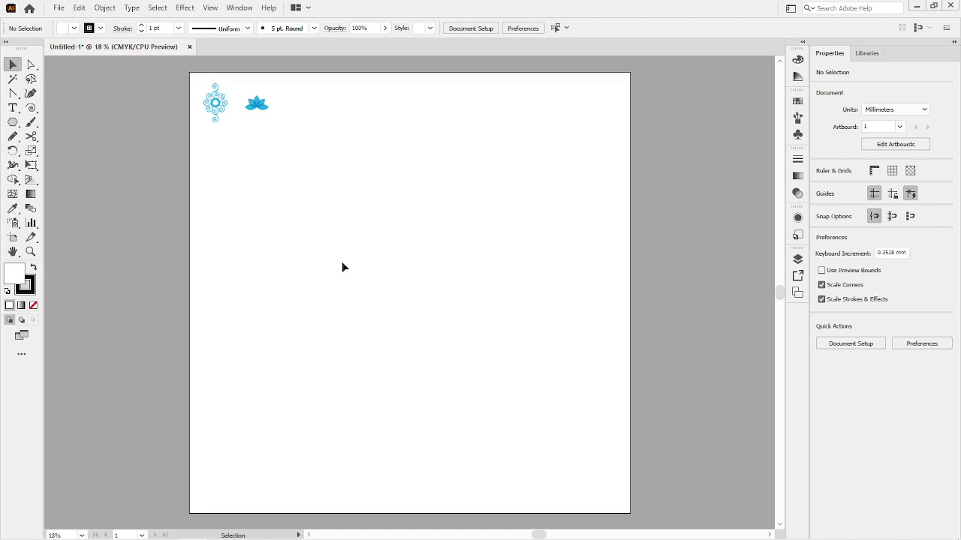
- Look through the Pattern and Repeat commands, inspect the Repeat options with nothing selected, and cancel them
click(105, 9)
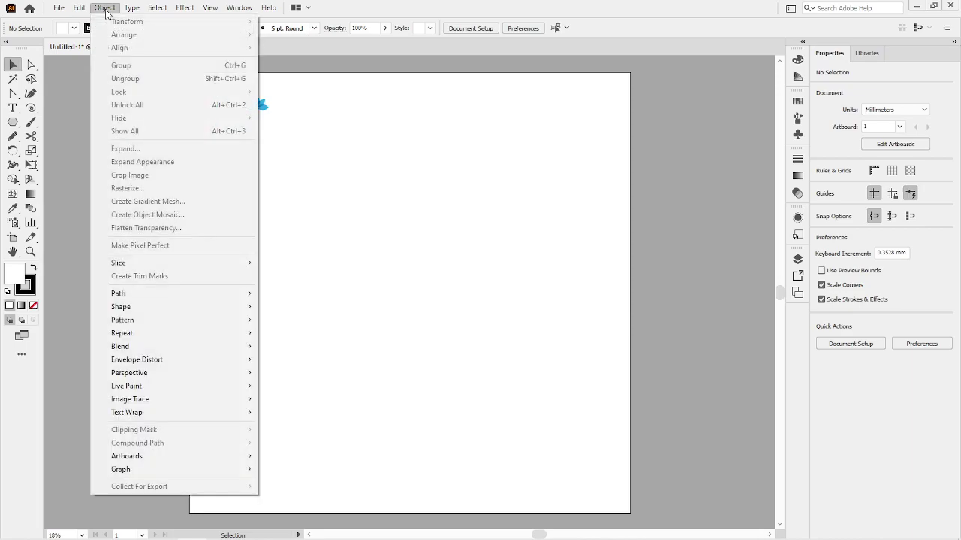
mouse_move(151, 320)
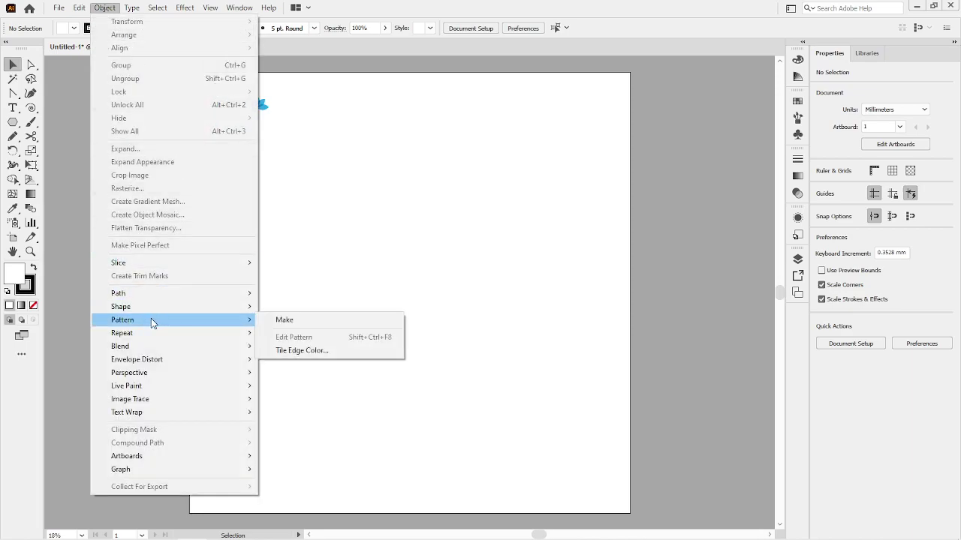
mouse_move(153, 338)
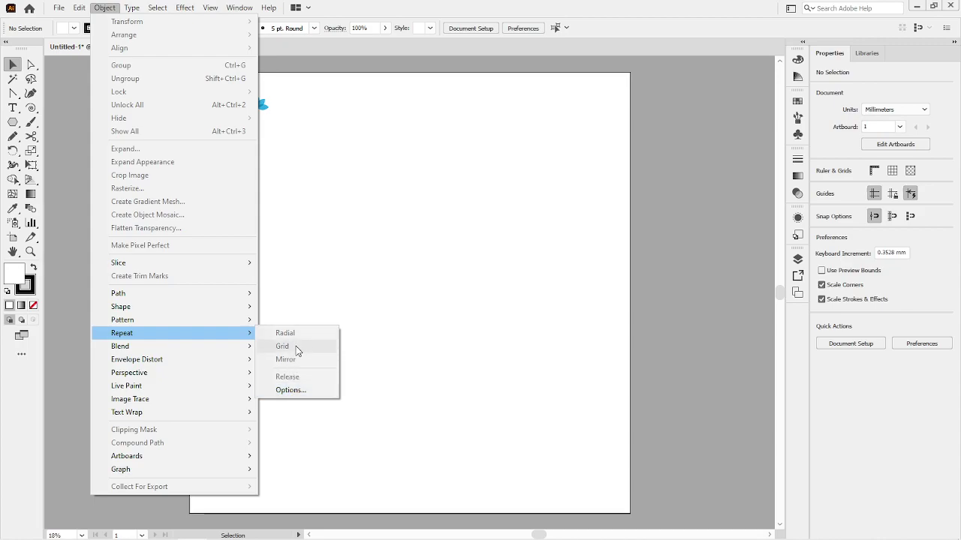
click(304, 391)
drag(671, 194, 647, 63)
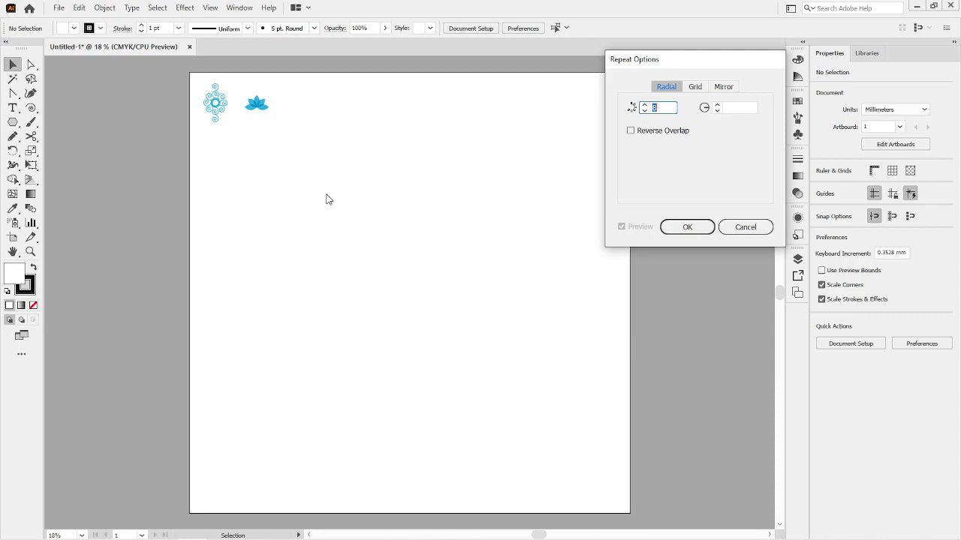
click(209, 108)
click(745, 227)
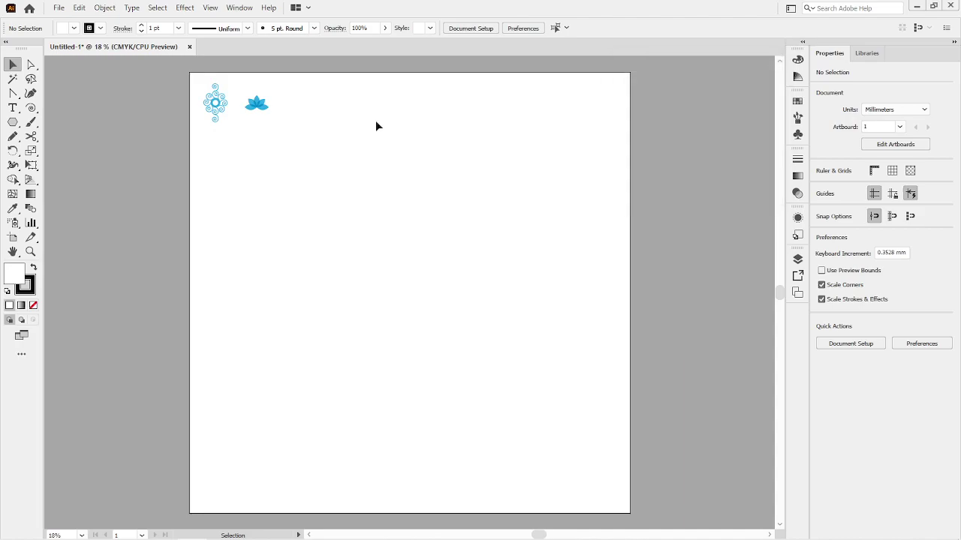
- Ungroup the combined spiral and lotus ornaments into separately selectable objects
click(215, 110)
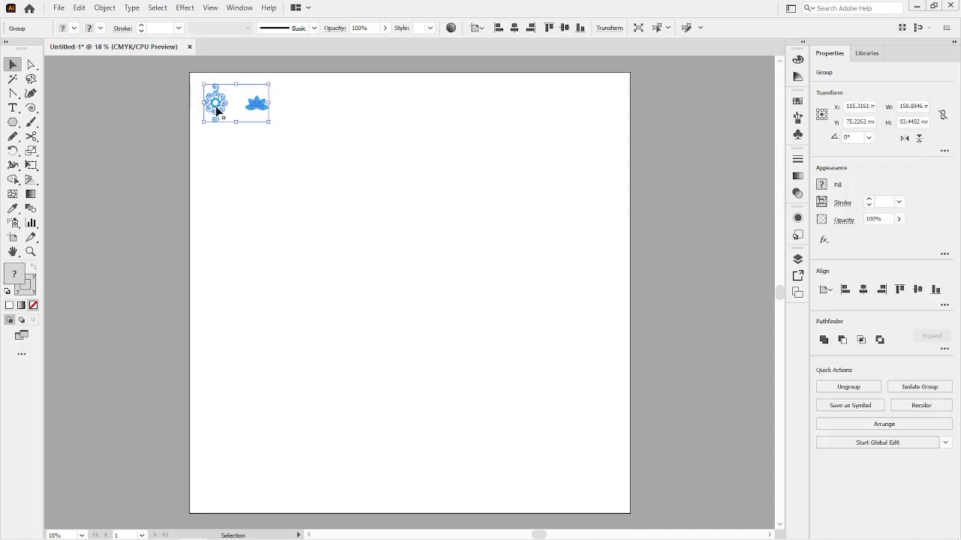
right_click(217, 108)
click(251, 207)
click(259, 199)
- Move the spiral ornament away from the lotus and centre it horizontally and vertically on the artboard
drag(217, 100, 377, 265)
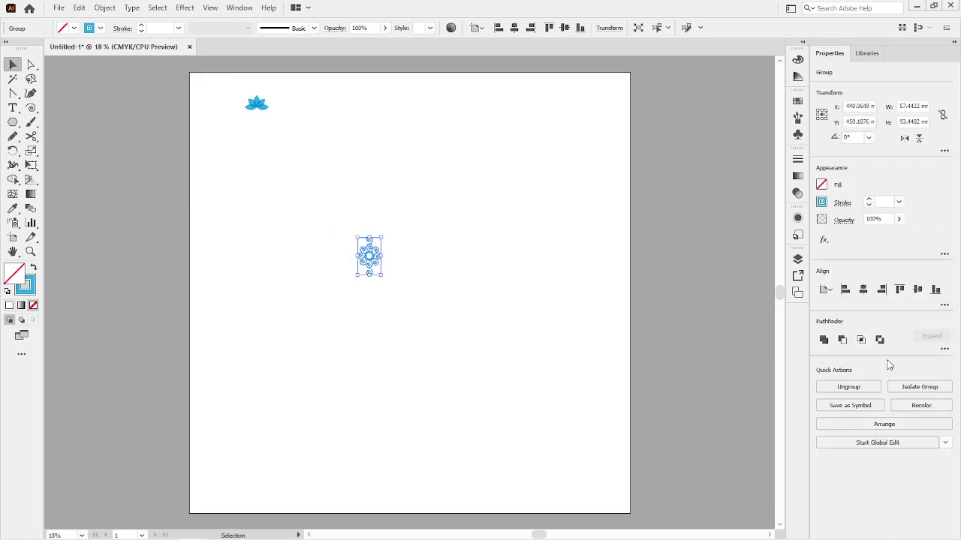
click(863, 289)
click(917, 289)
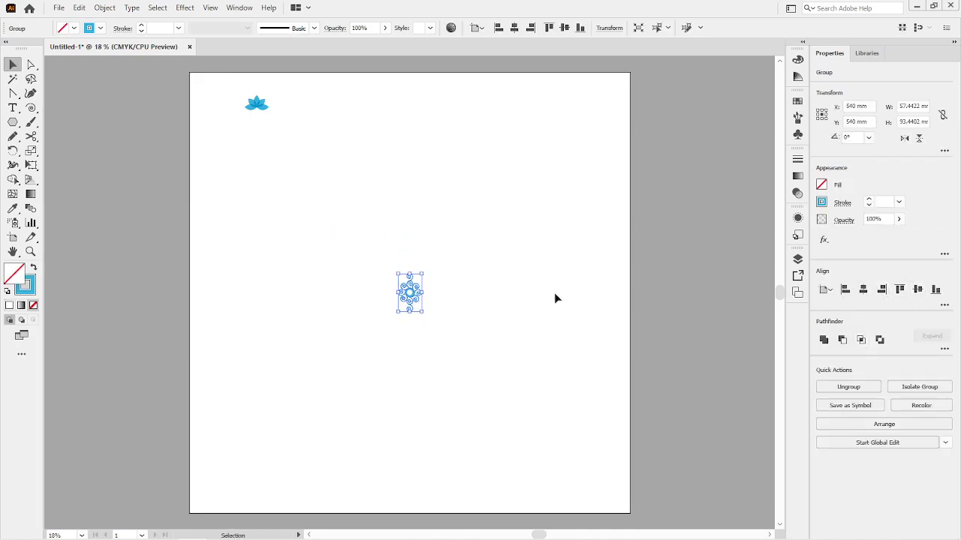
click(515, 321)
- Apply a Radial repeat to the centred spiral ornament
scroll(410, 324, up, 3)
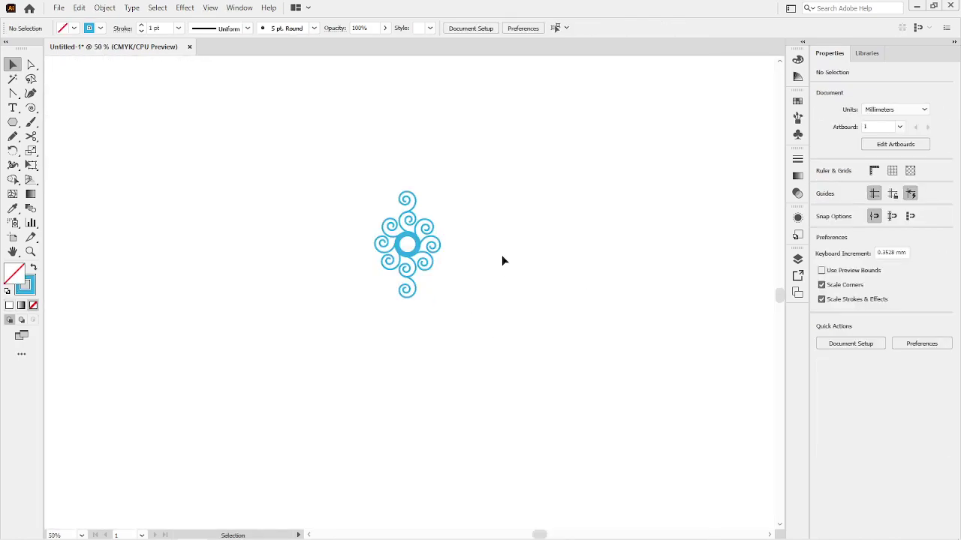
scroll(501, 262, up, 1)
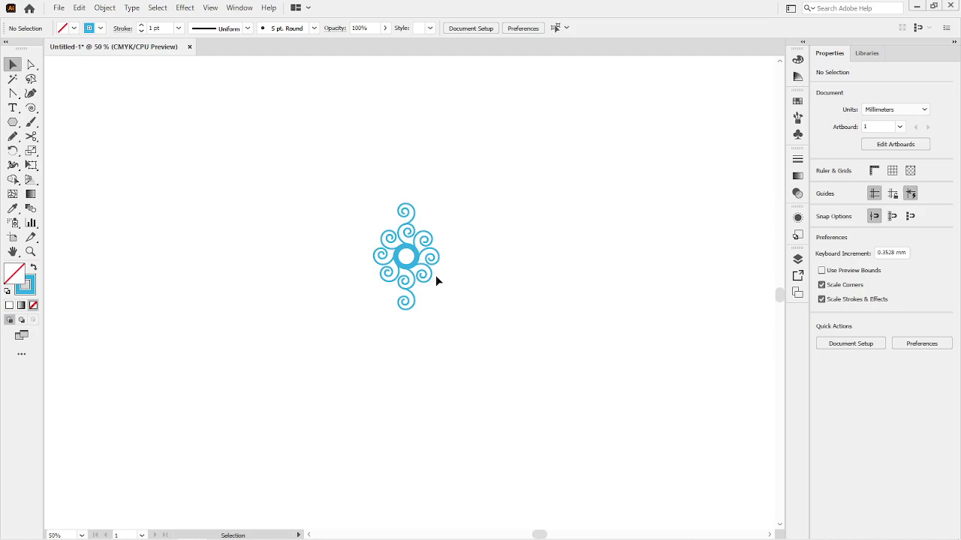
click(400, 262)
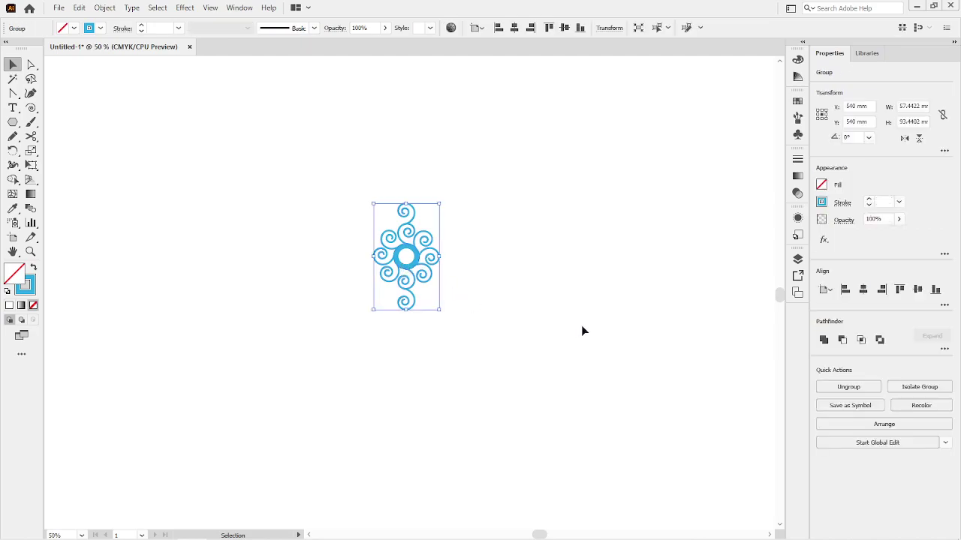
click(100, 9)
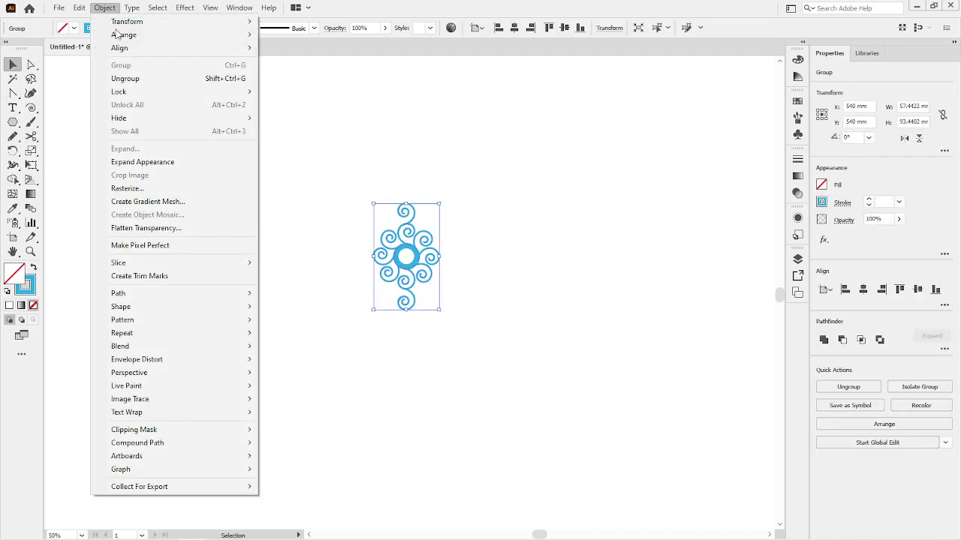
mouse_move(171, 333)
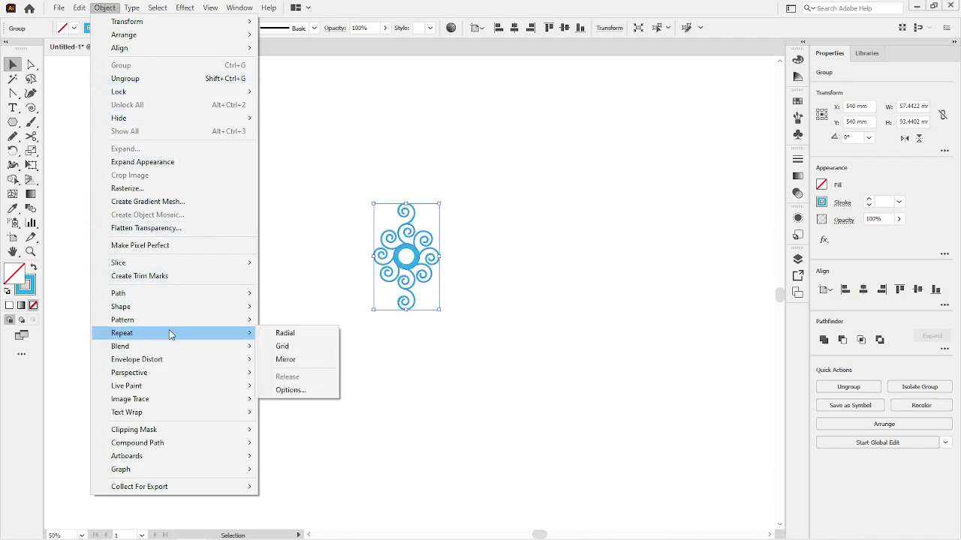
click(260, 335)
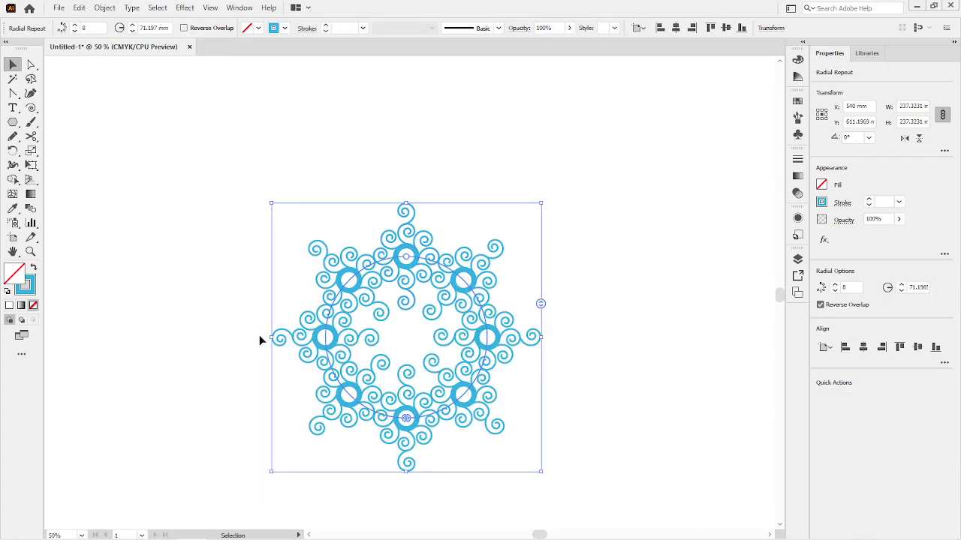
click(593, 398)
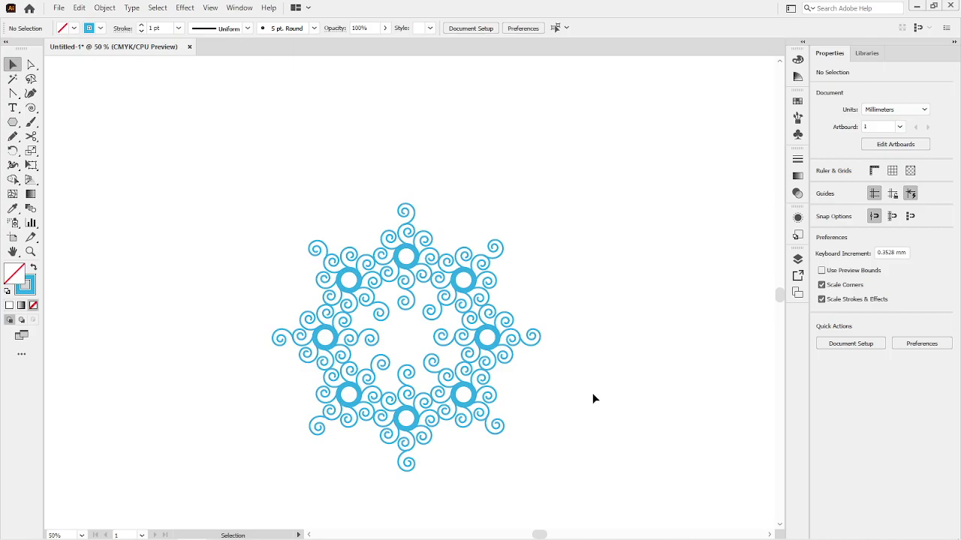
- Scale the radial repeat up proportionally from its centre to about 340 mm wide and high
scroll(593, 399, down, 1)
drag(592, 392, 564, 358)
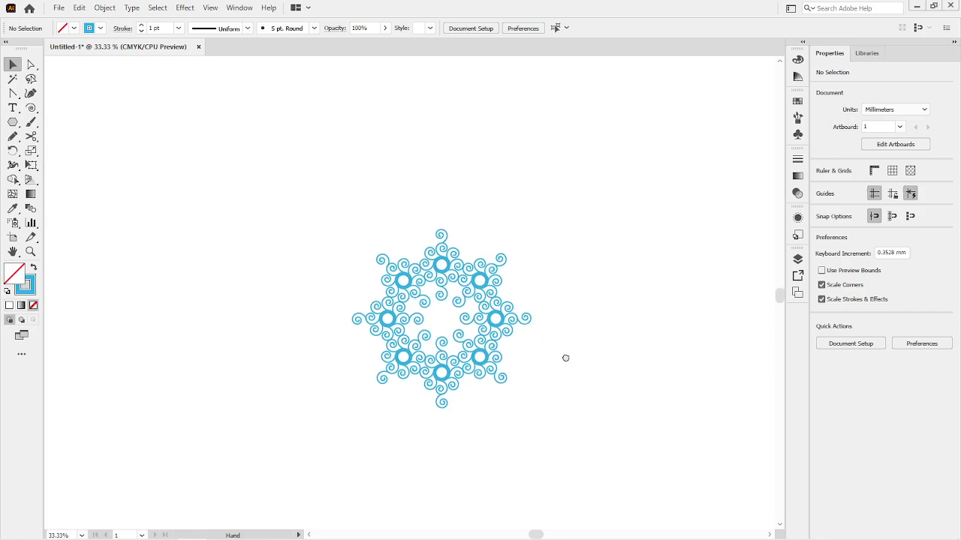
click(497, 372)
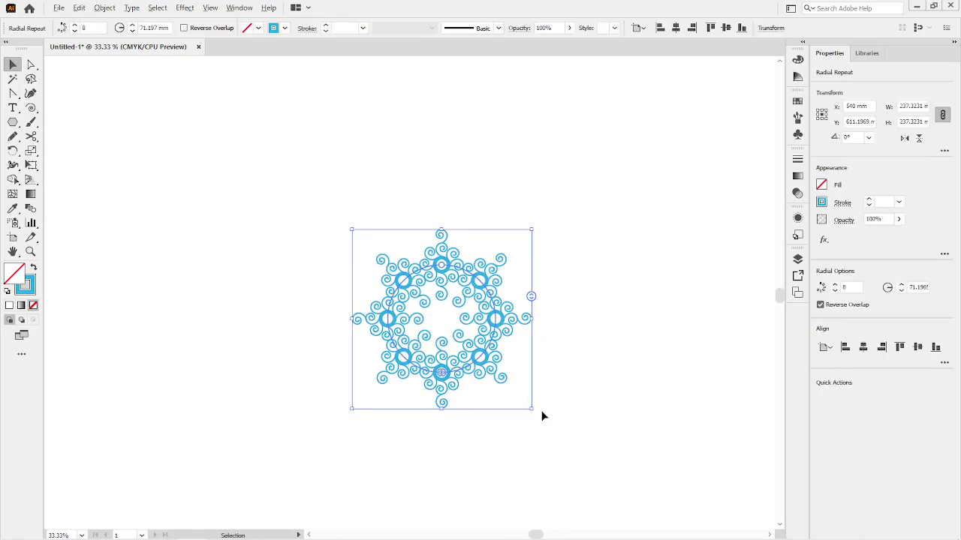
drag(535, 412, 593, 448)
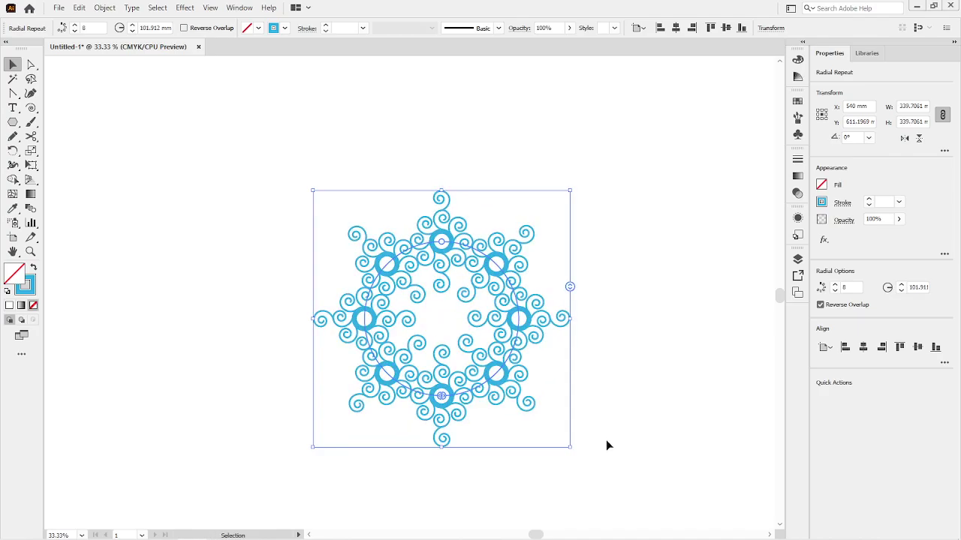
click(626, 429)
- Recolour the radial repeat's stroke with a dark red swatch and deselect it
click(518, 403)
click(822, 203)
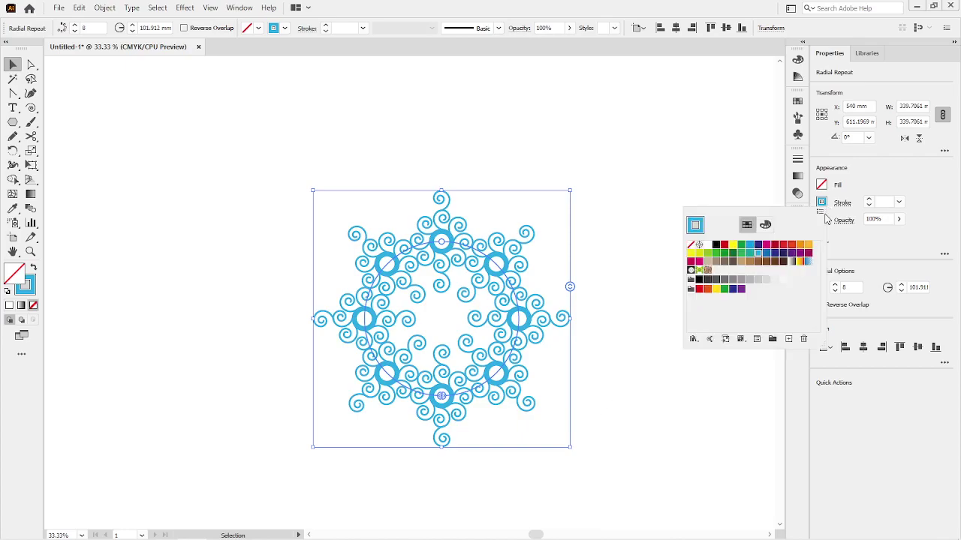
click(783, 245)
click(632, 334)
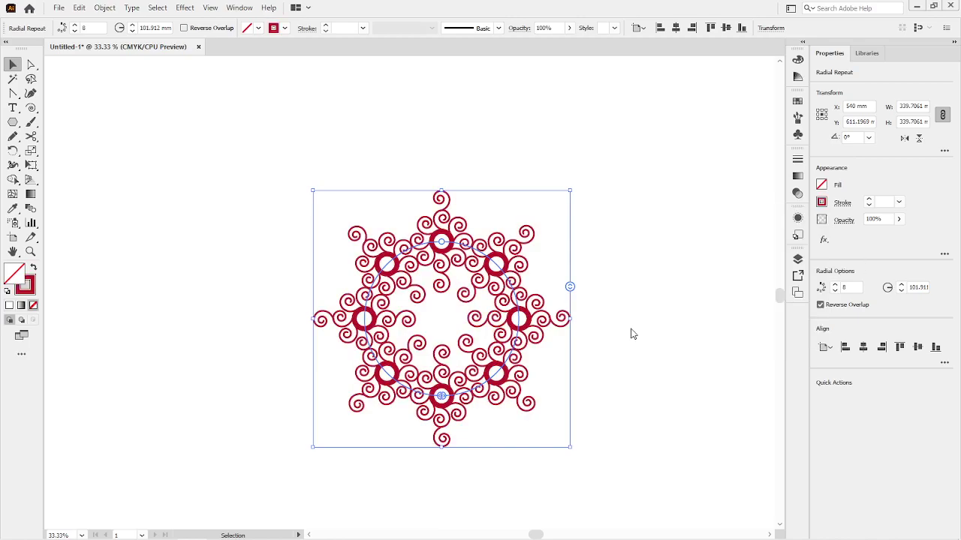
click(631, 334)
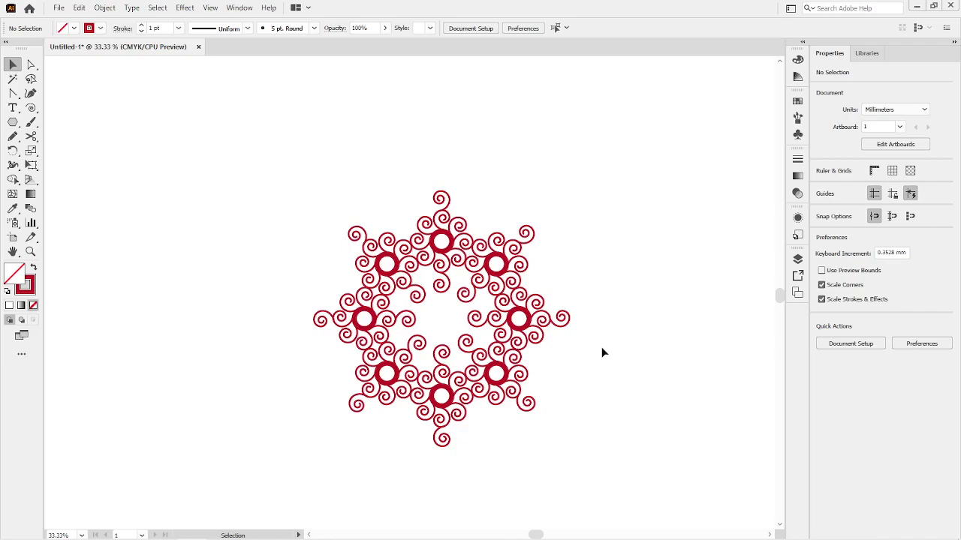
- Raise the radial repeat's number of instances to 11 directly on the artwork, and reduce it to 10
click(516, 321)
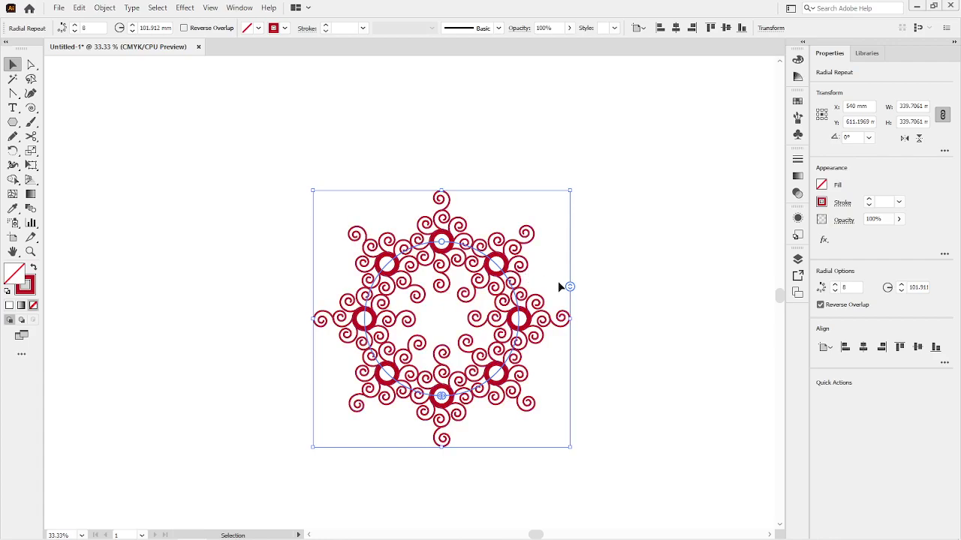
drag(570, 287, 567, 270)
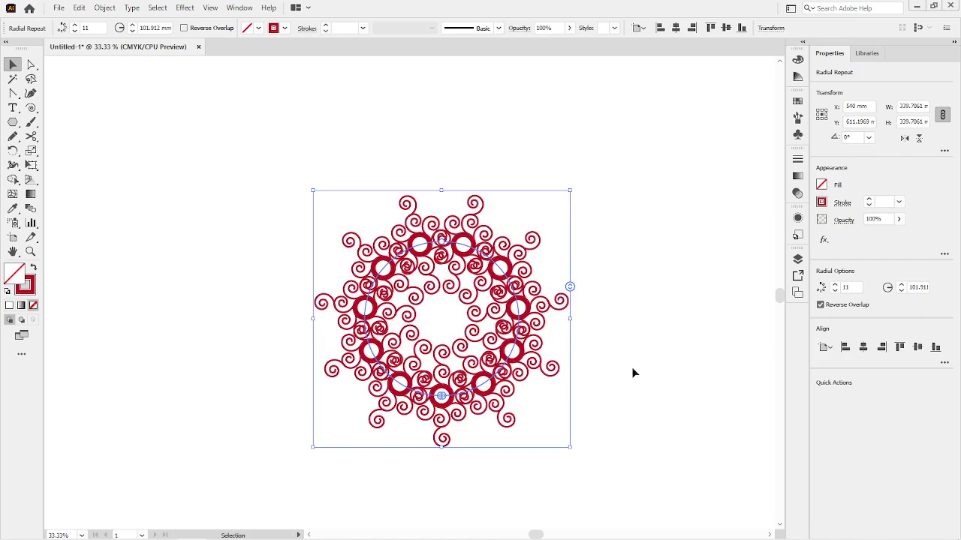
drag(570, 289, 569, 299)
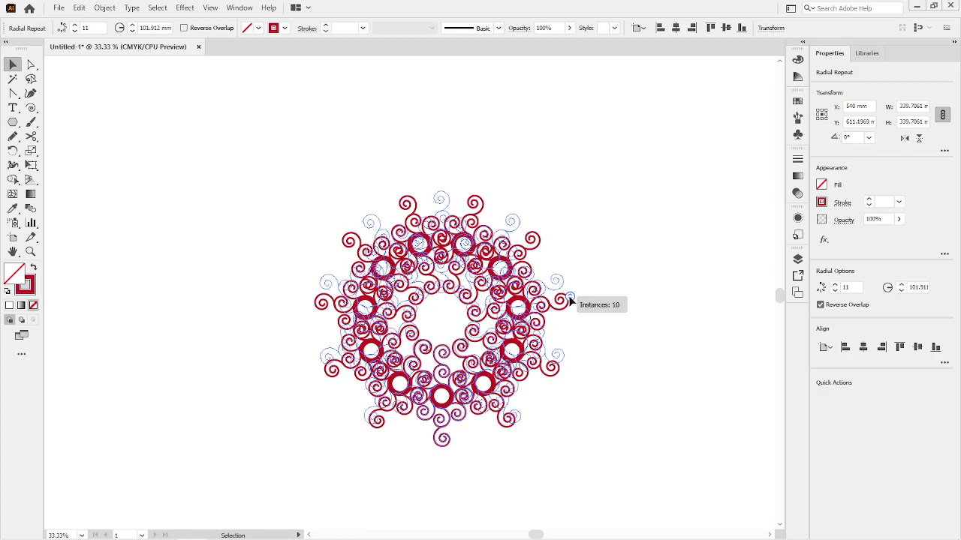
drag(570, 301, 570, 300)
click(569, 301)
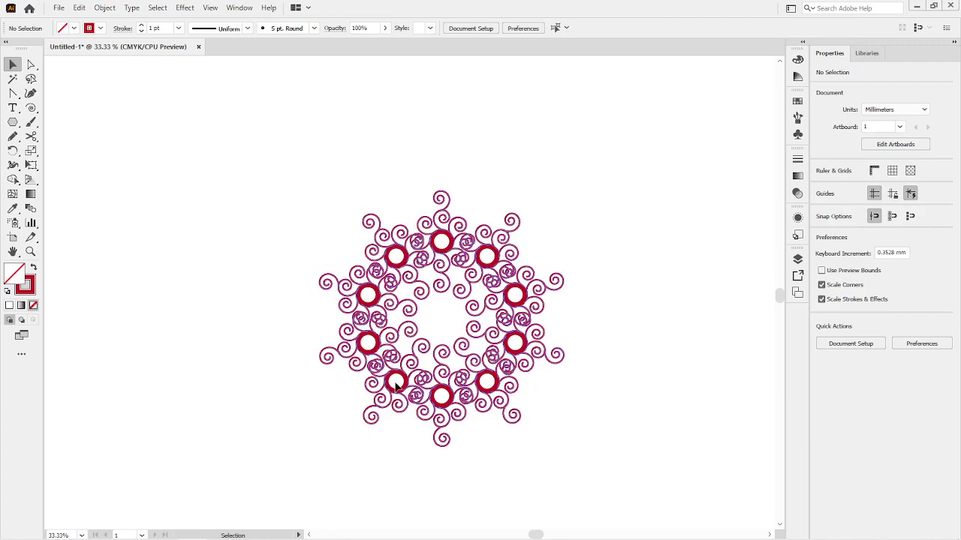
- Reduce the radial repeat to 4 instances directly on the artwork, and raise it to 6
click(531, 306)
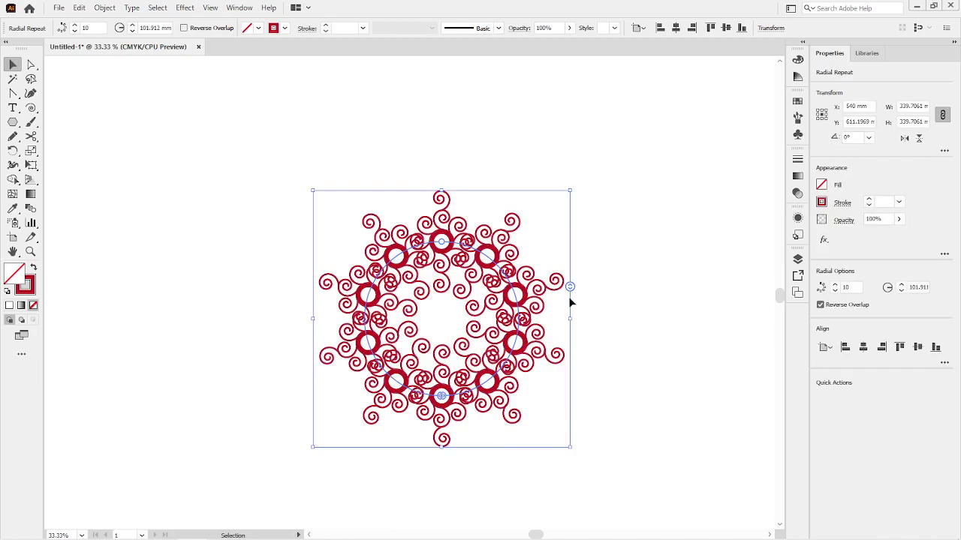
drag(569, 291, 571, 323)
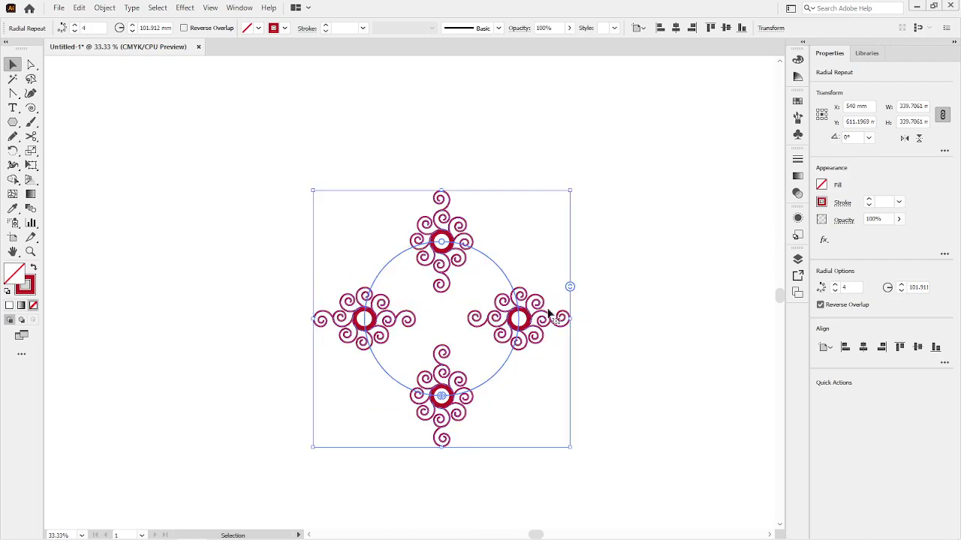
drag(570, 288, 571, 274)
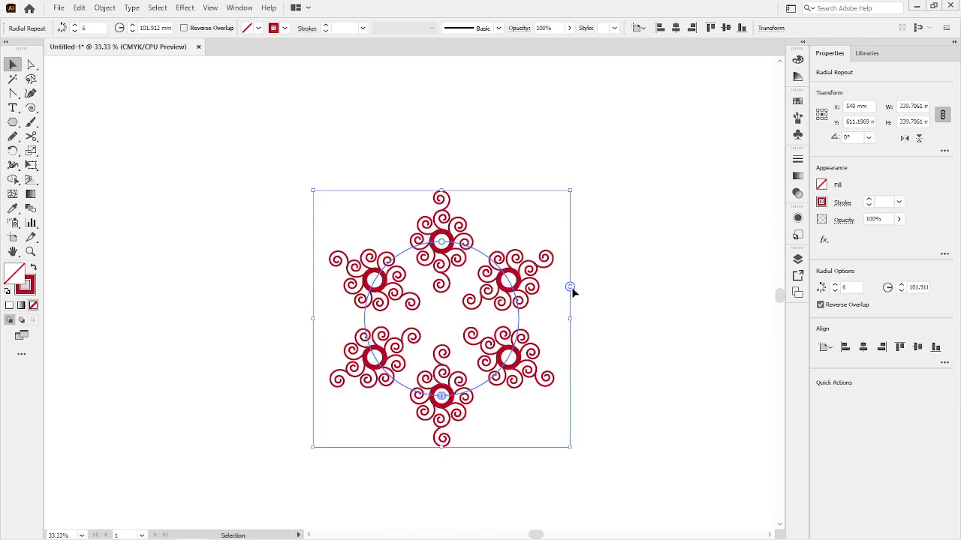
mouse_move(570, 291)
mouse_down()
mouse_move(568, 283)
mouse_move(572, 301)
mouse_move(571, 291)
mouse_up()
click(852, 289)
- Preview 8 instances for the radial repeat in its Repeat Options, cancel the change and deselect the artwork
click(104, 7)
mouse_move(131, 7)
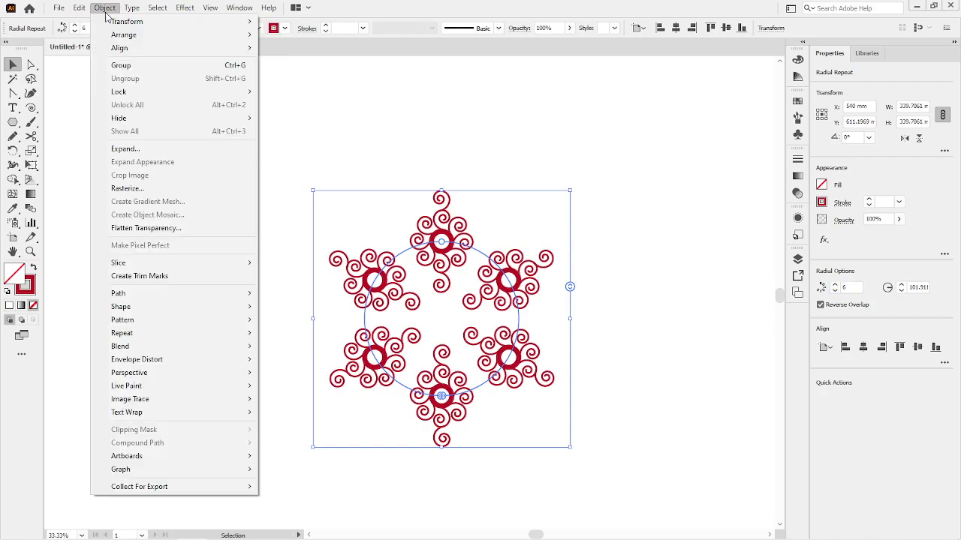
mouse_move(174, 342)
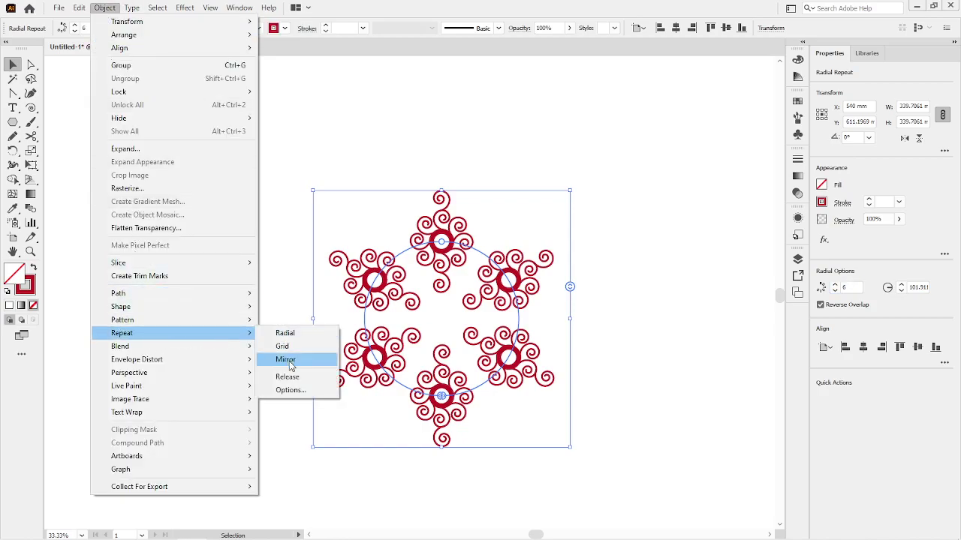
click(293, 398)
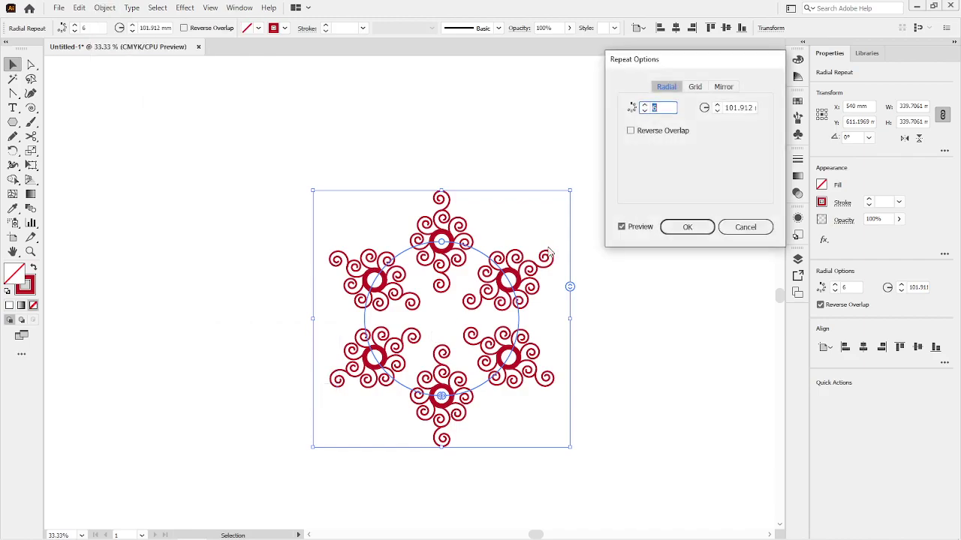
drag(716, 63, 736, 137)
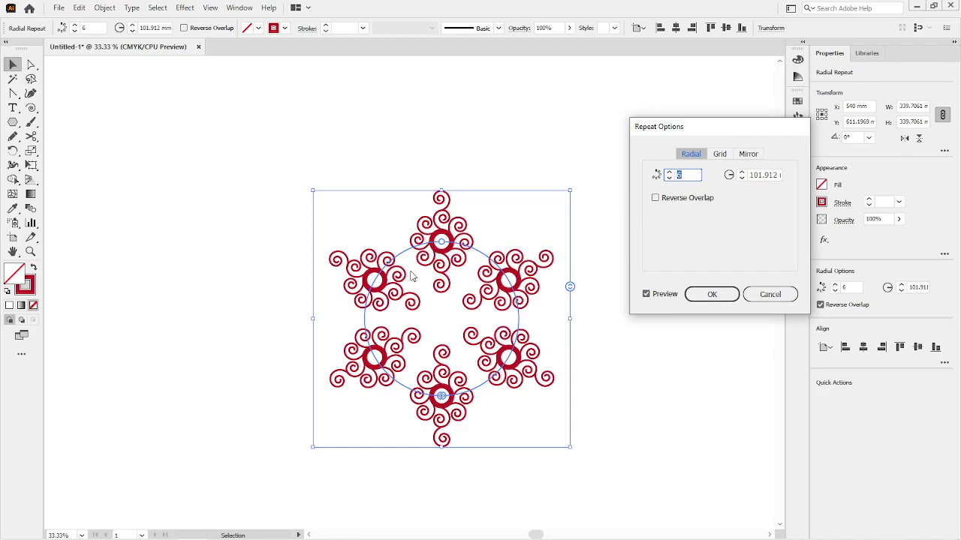
text(8)
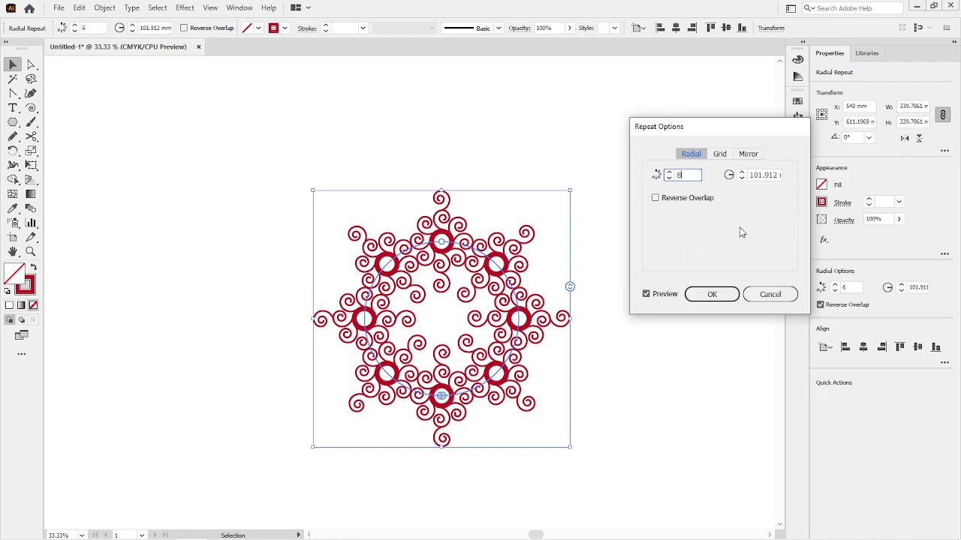
click(770, 294)
click(651, 279)
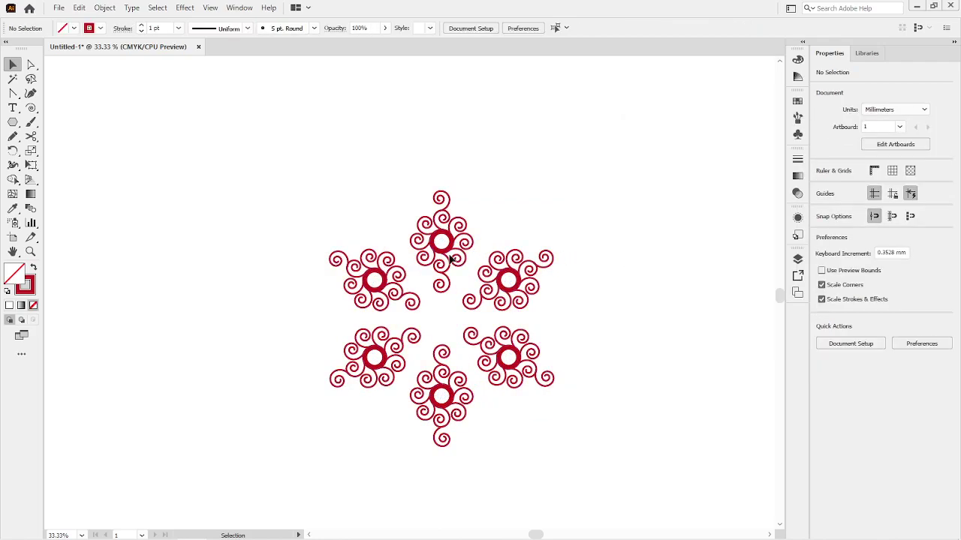
- Raise the radial repeat to 8 instances directly on the artwork and enlarge its radius to about 152 mm
click(448, 277)
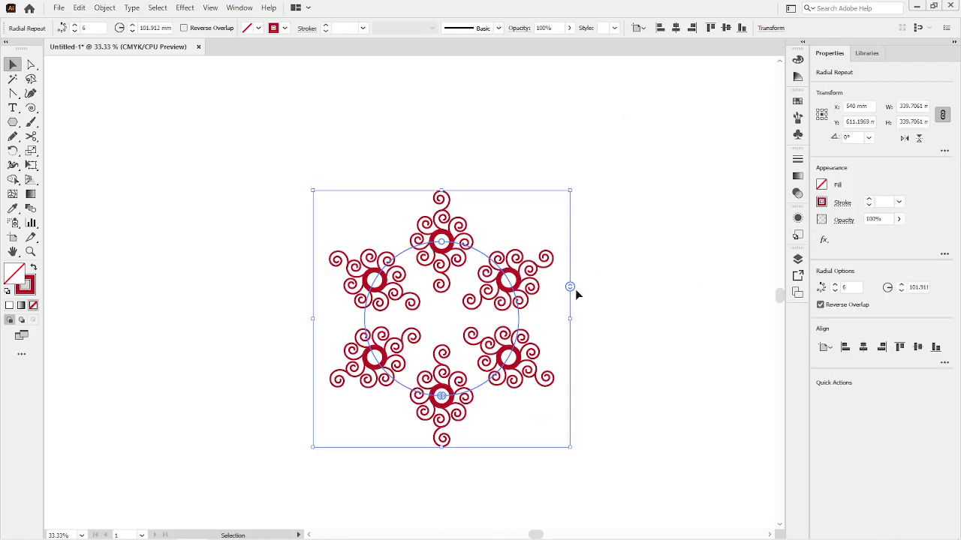
drag(569, 292, 568, 276)
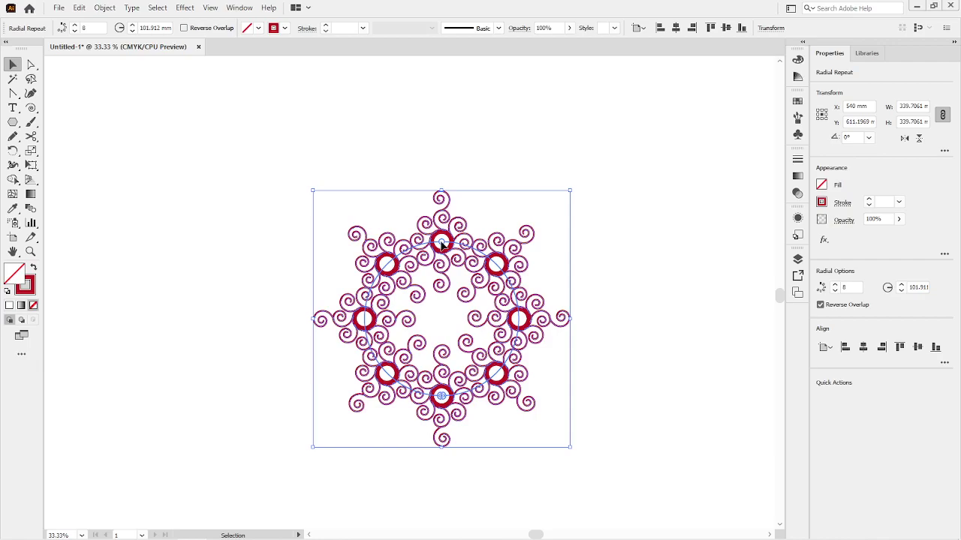
drag(442, 244, 437, 209)
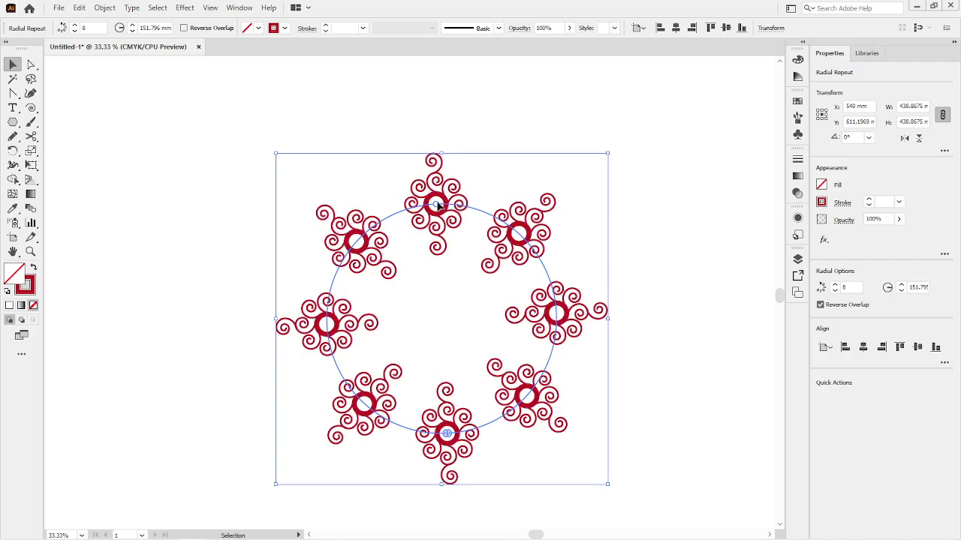
- Try rotating the ring of 8 ornaments clockwise at a radius of about 150 mm, and undo it
drag(439, 208, 476, 214)
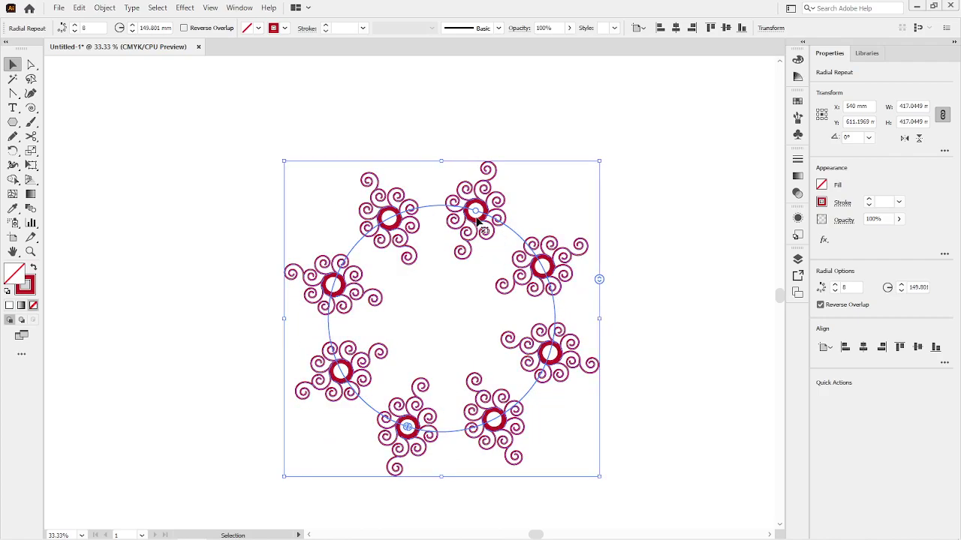
key(ctrl+z)
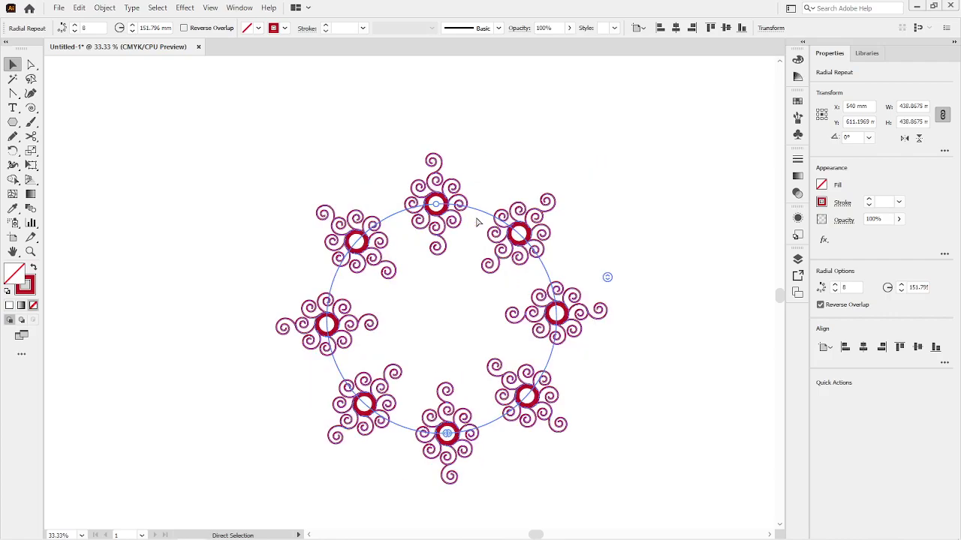
- Expand the radial repeat to 12 instances at a radius of about 194 mm, with the ring rotated slightly clockwise
drag(439, 209, 440, 166)
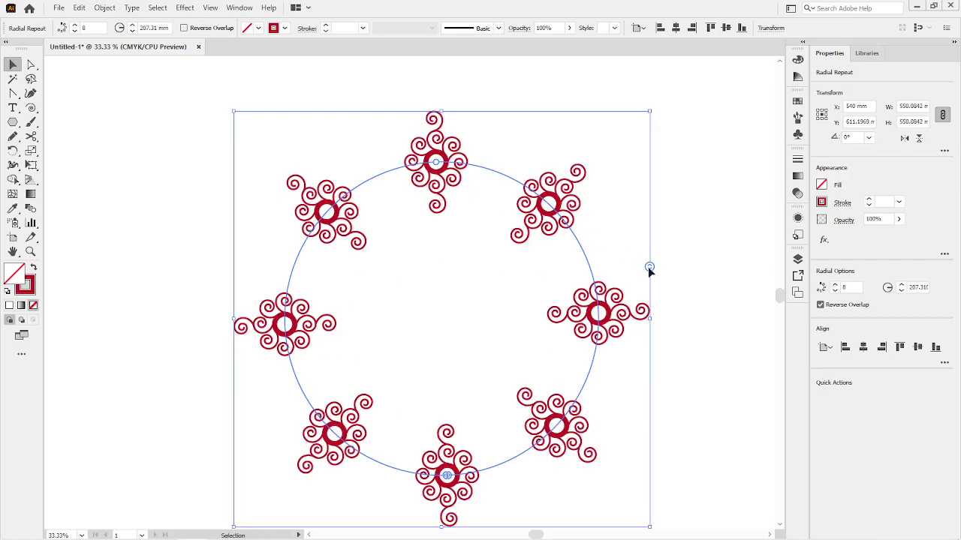
drag(650, 266, 645, 238)
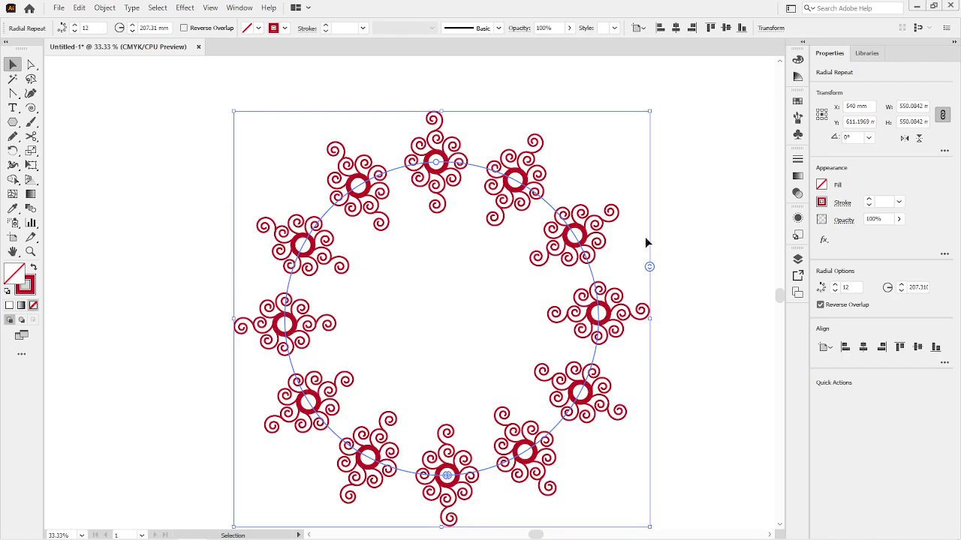
drag(434, 166, 488, 184)
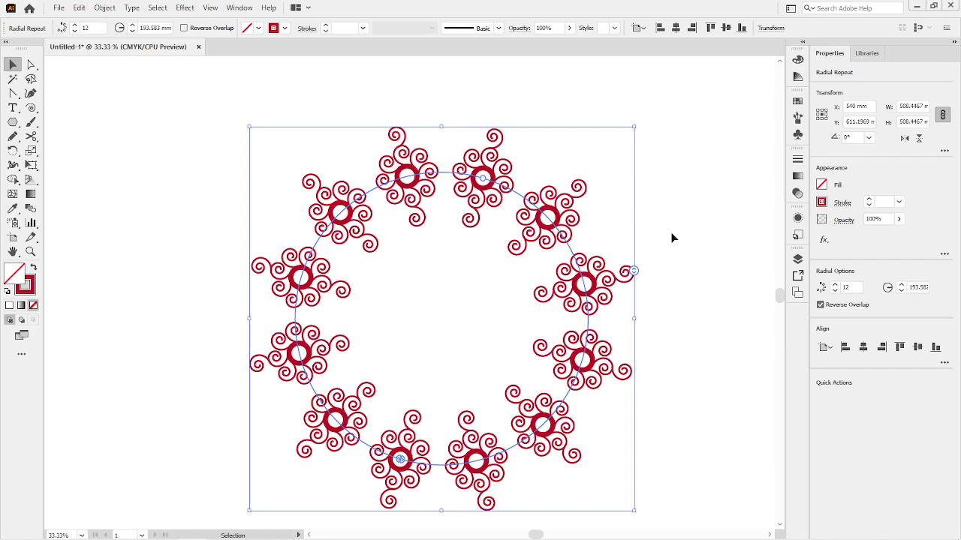
- Scale the radial repeat down to about 204 mm wide, place it beside the blue lotus near the artboard's upper edge, and deselect it
scroll(670, 231, down, 3)
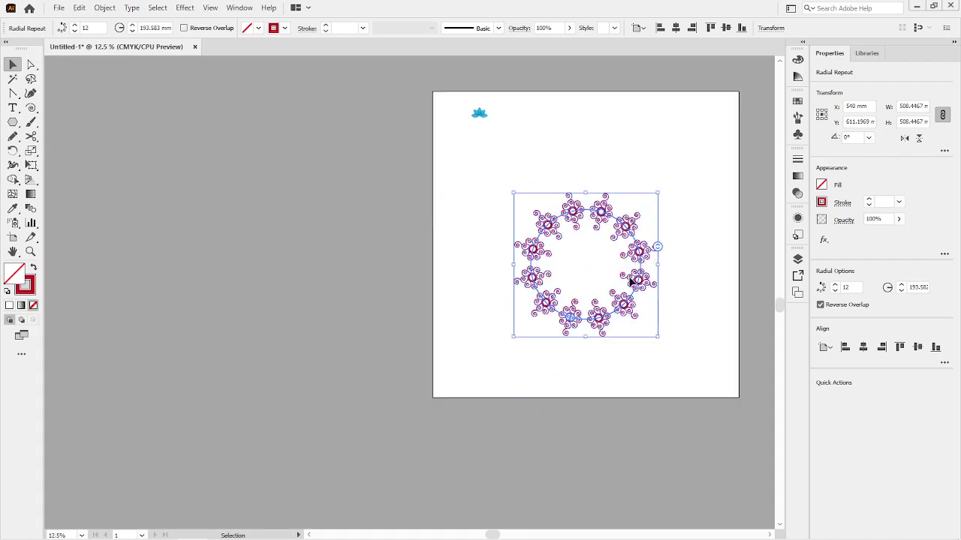
click(661, 307)
click(634, 316)
drag(621, 308, 561, 301)
drag(594, 327, 572, 153)
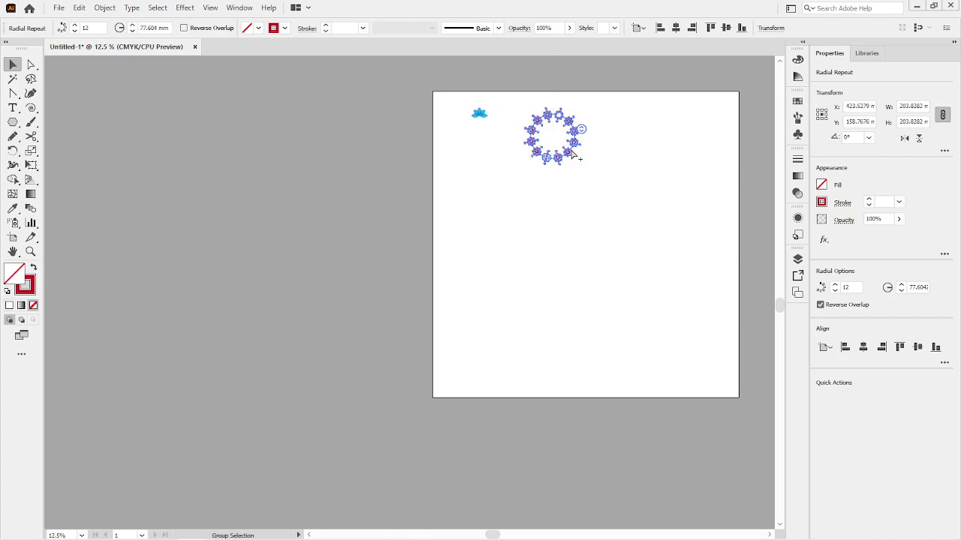
scroll(572, 154, up, 2)
click(478, 187)
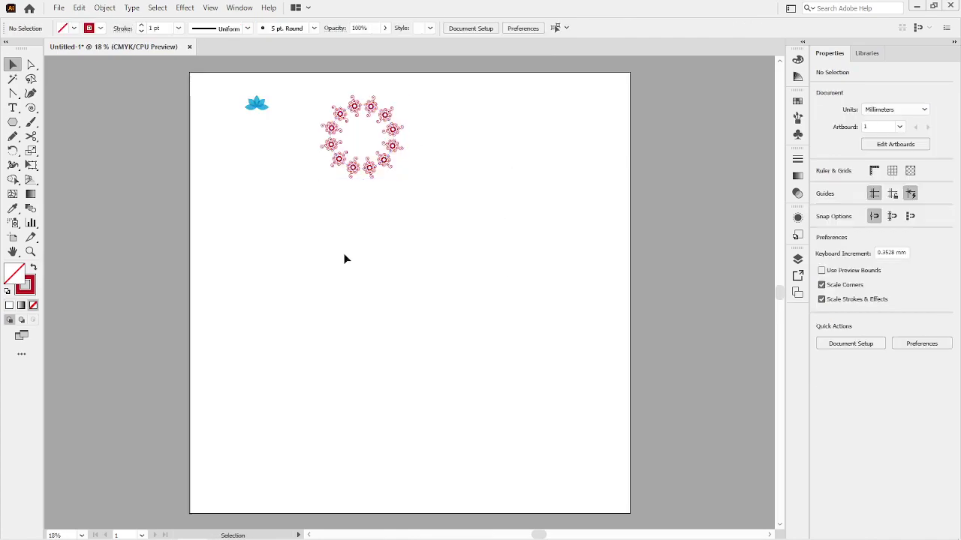
click(104, 8)
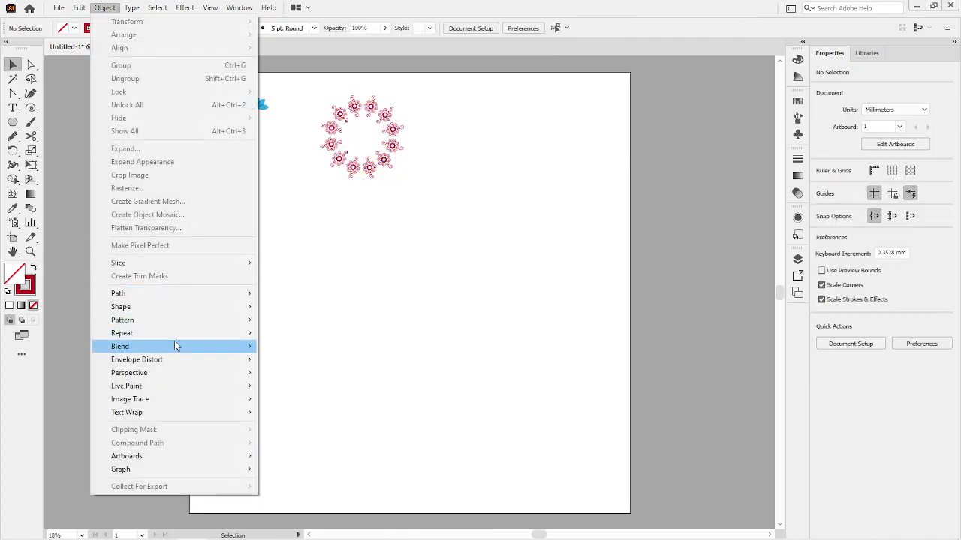
click(389, 279)
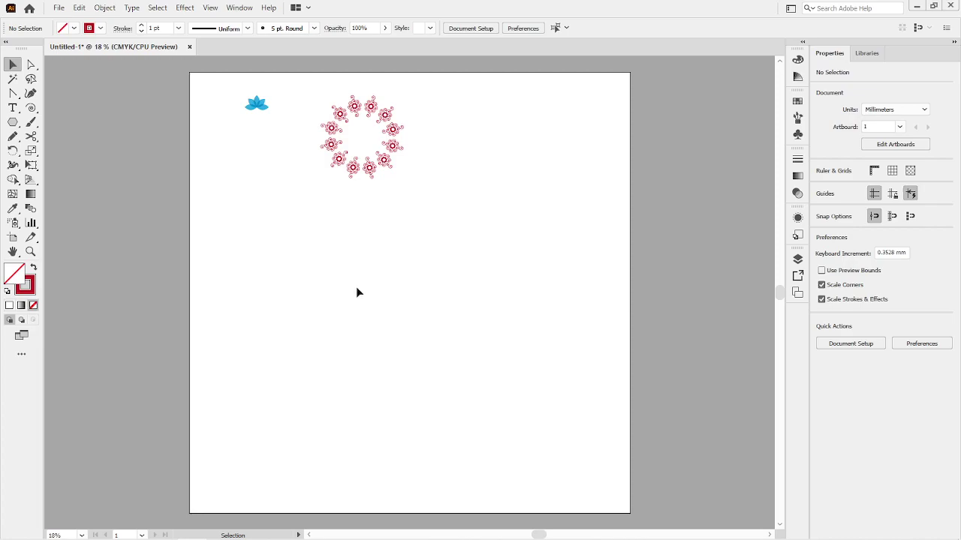
- Show the document grid over the artboard and hide it again
click(211, 9)
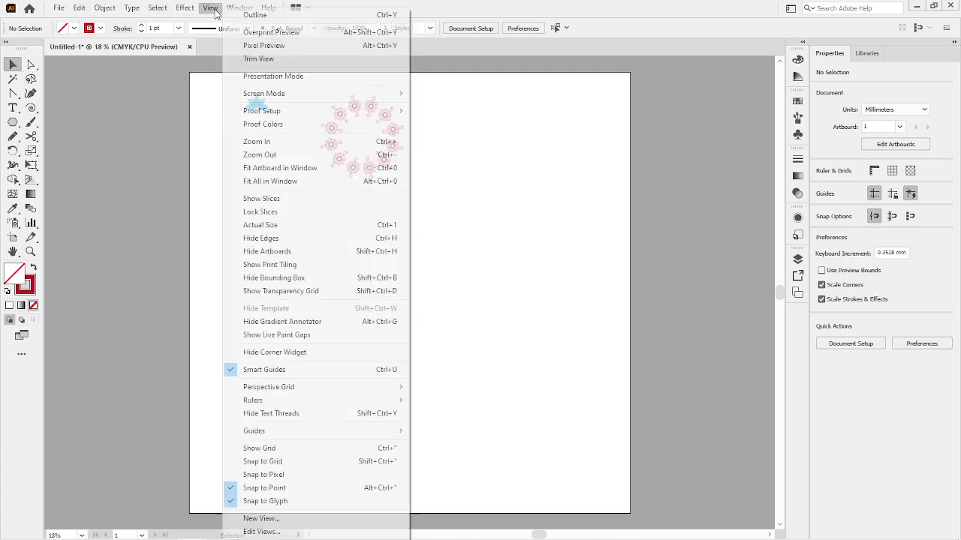
click(296, 448)
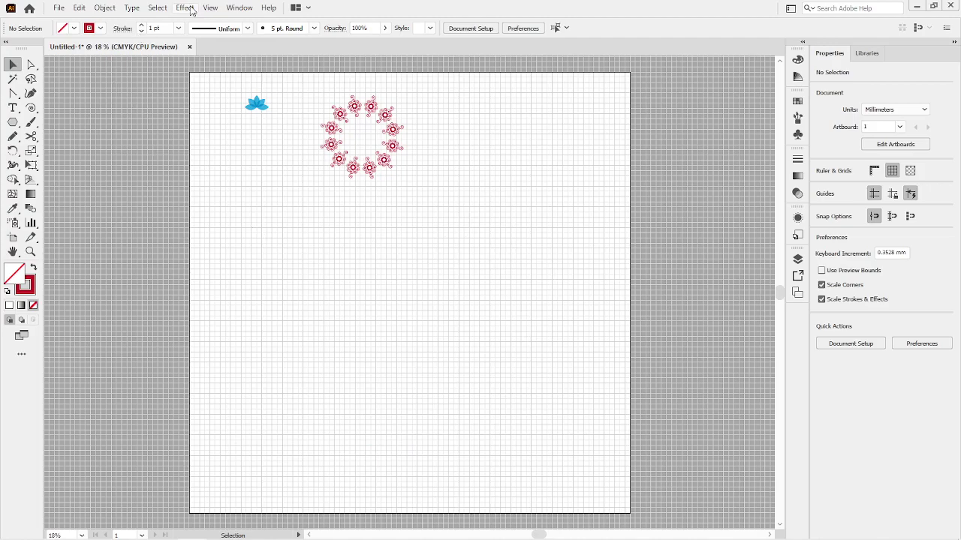
click(187, 8)
mouse_move(210, 7)
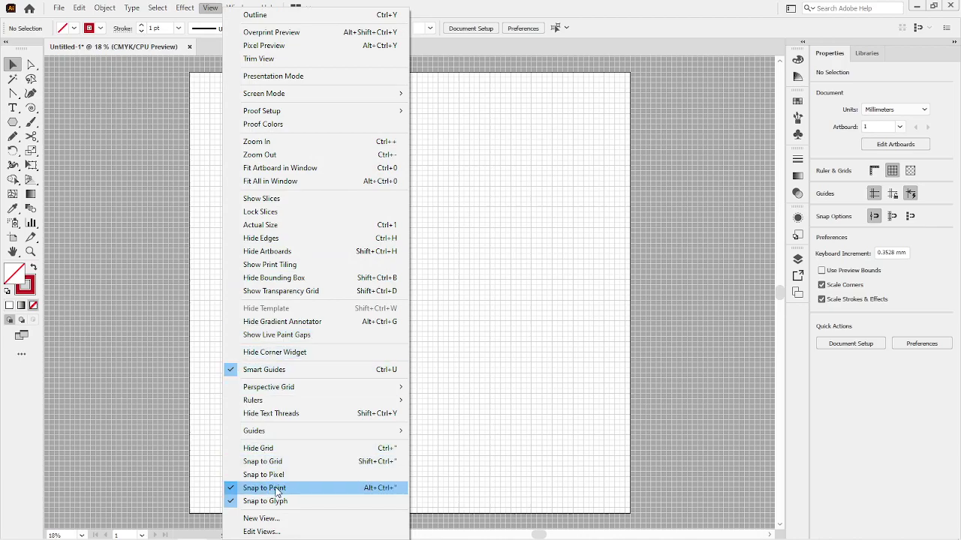
click(265, 448)
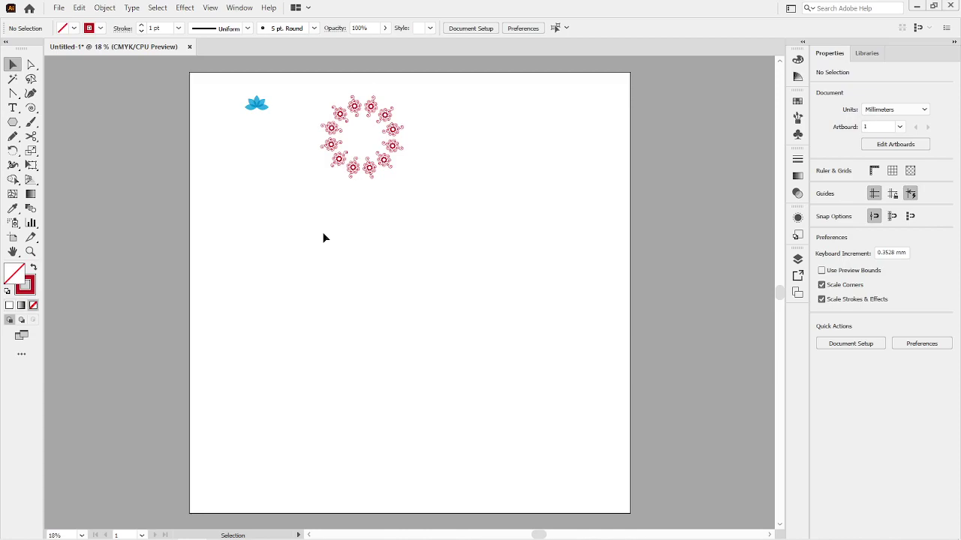
- Move the blue lotus group to the middle area of the artboard and turn it into a grid repeat
drag(256, 104, 375, 311)
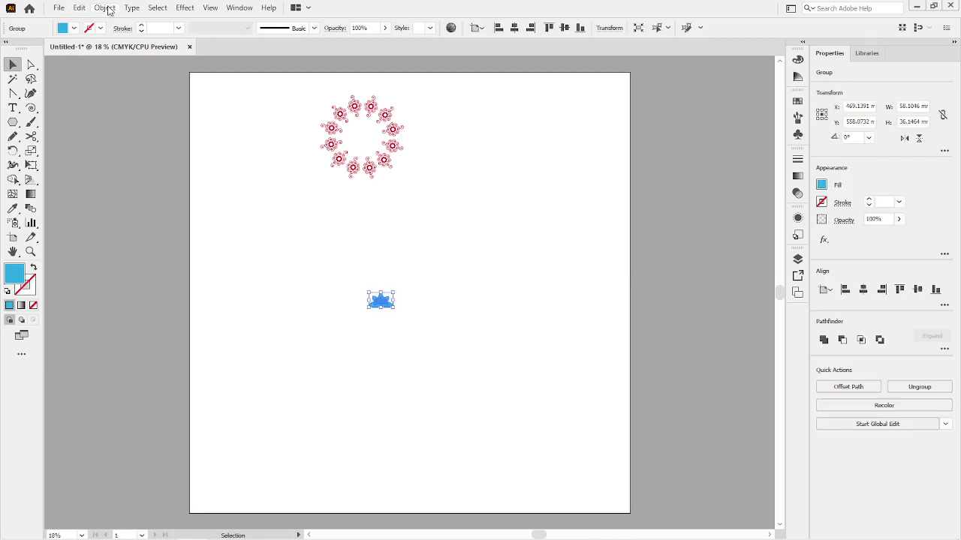
click(105, 8)
mouse_move(180, 336)
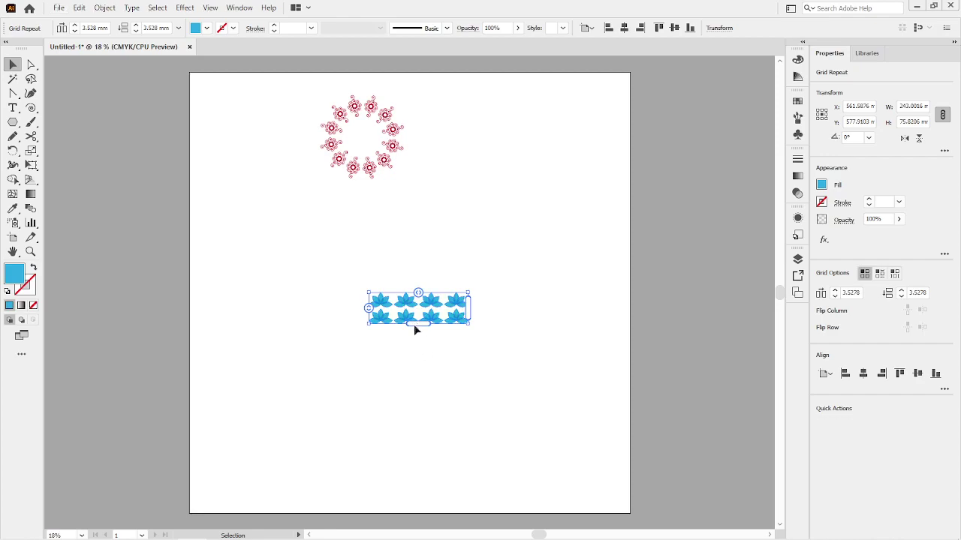
- Extend the lotus grid repeat with more columns and rows to about 375 mm wide and 211 mm high
drag(403, 330, 434, 351)
scroll(378, 284, up, 3)
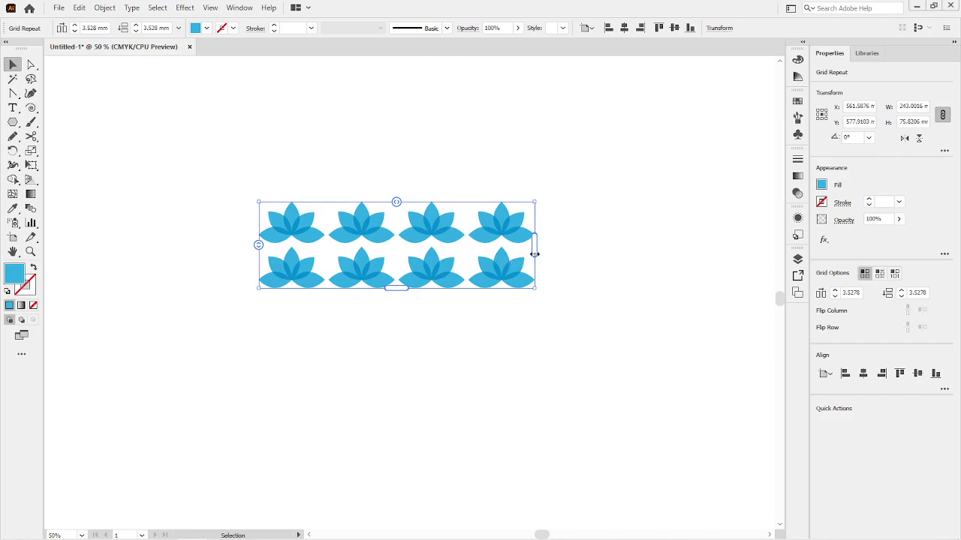
drag(534, 253, 685, 249)
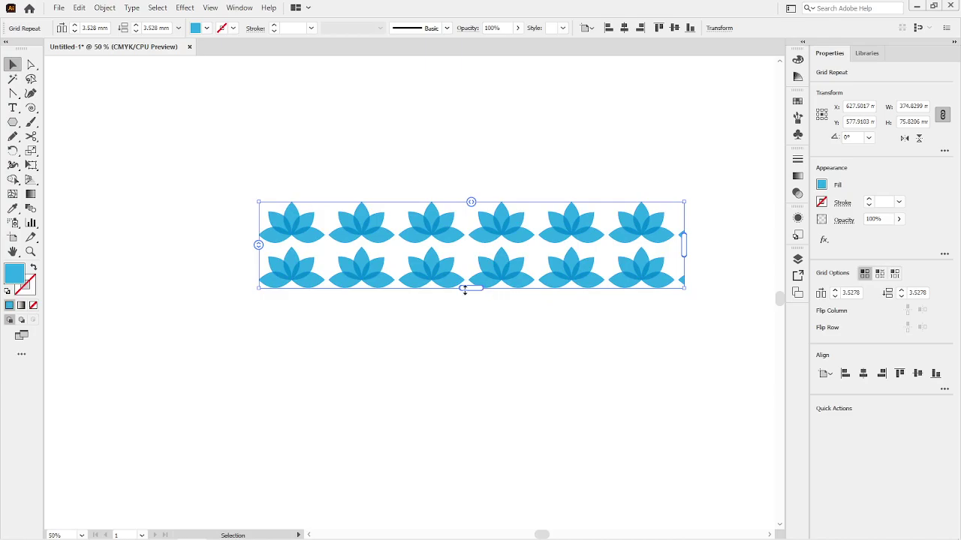
drag(464, 290, 469, 442)
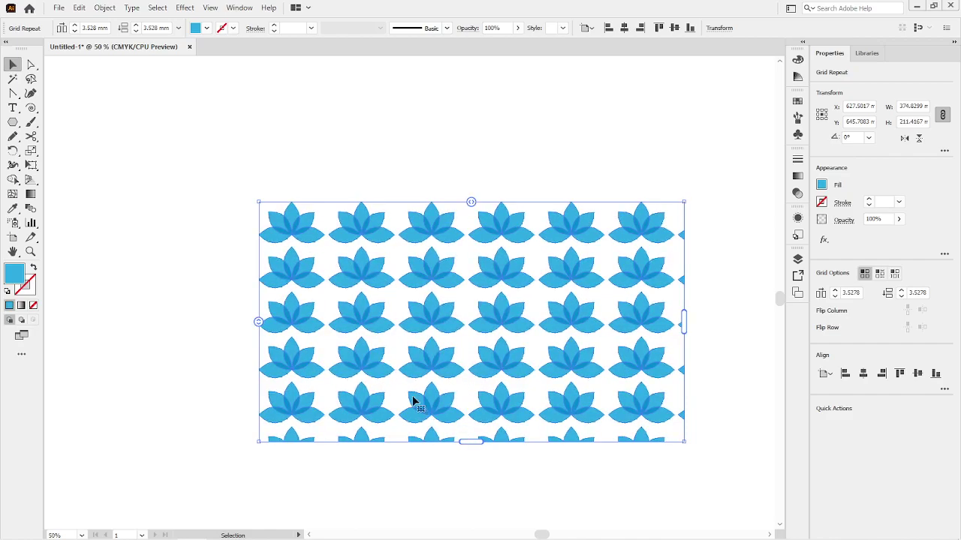
- Centre the lotus grid repeat horizontally and vertically on the artboard
click(863, 373)
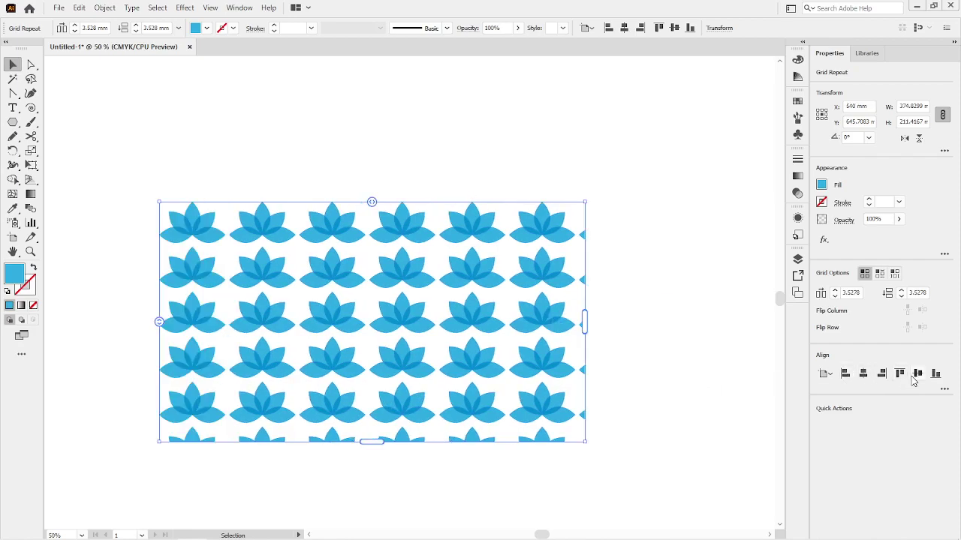
click(917, 374)
click(474, 353)
click(467, 302)
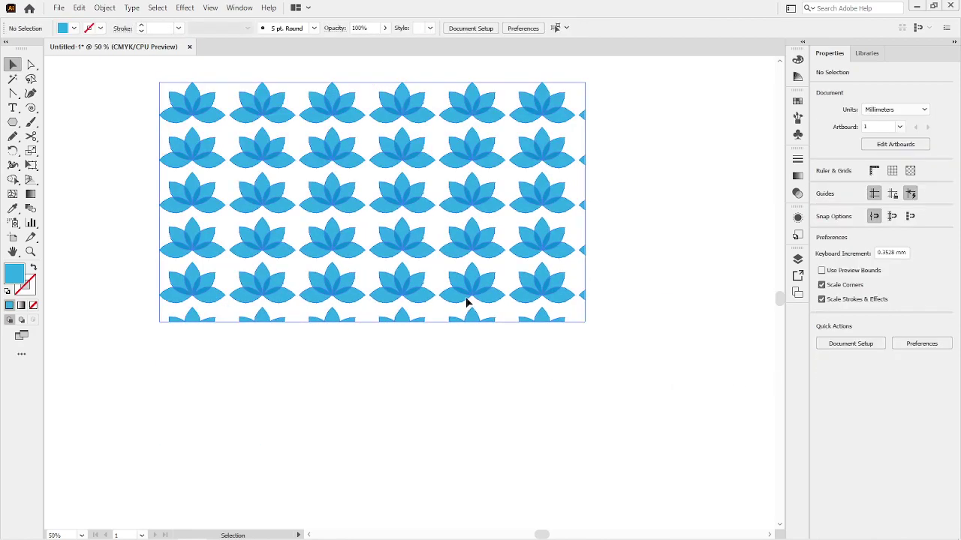
drag(661, 231, 647, 300)
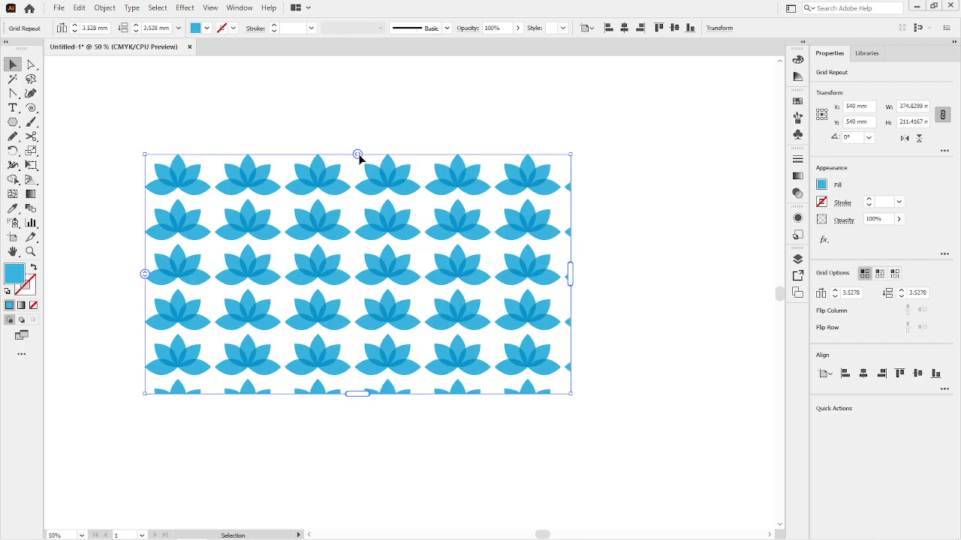
- Widen the lotus grid repeat's horizontal spacing to about 34 mm and its vertical spacing to about 21 mm on the artwork
drag(358, 154, 372, 155)
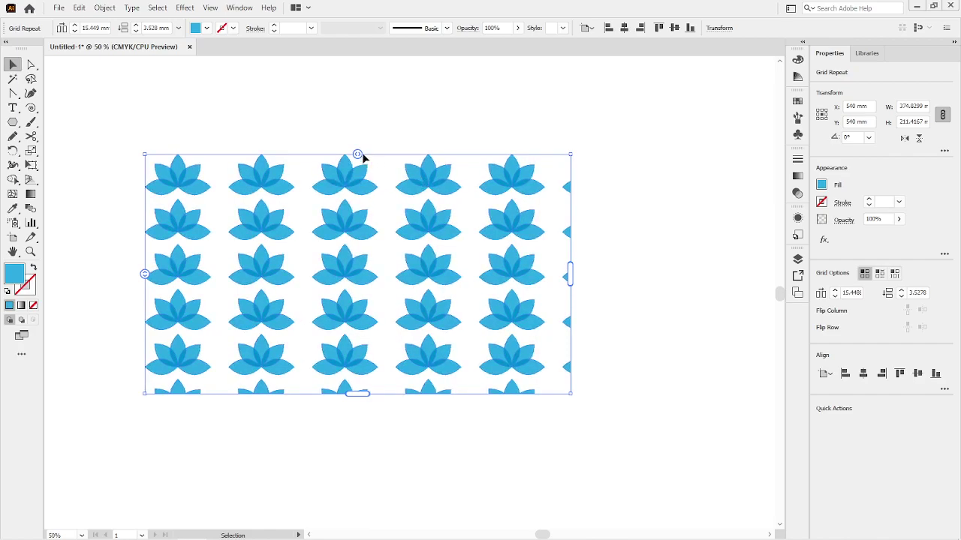
drag(358, 155, 381, 155)
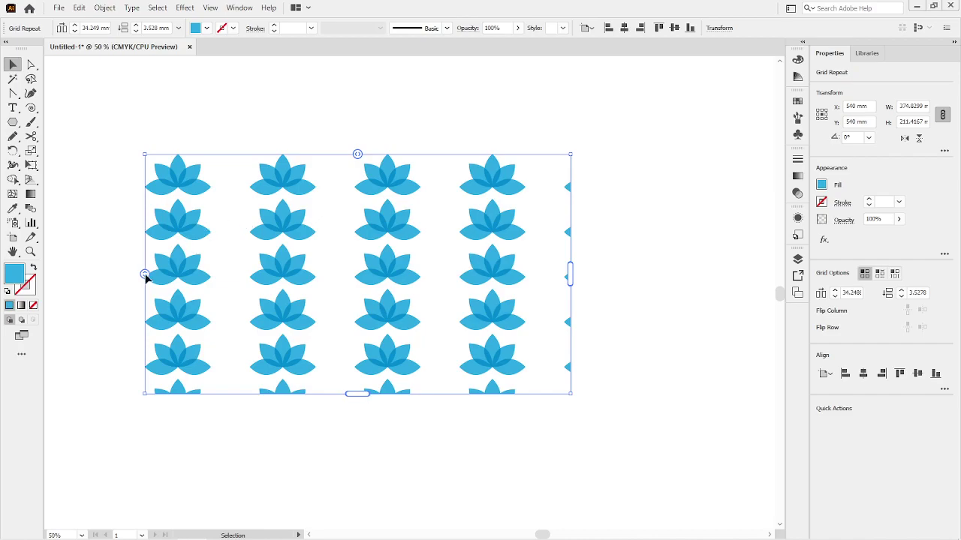
drag(145, 274, 143, 296)
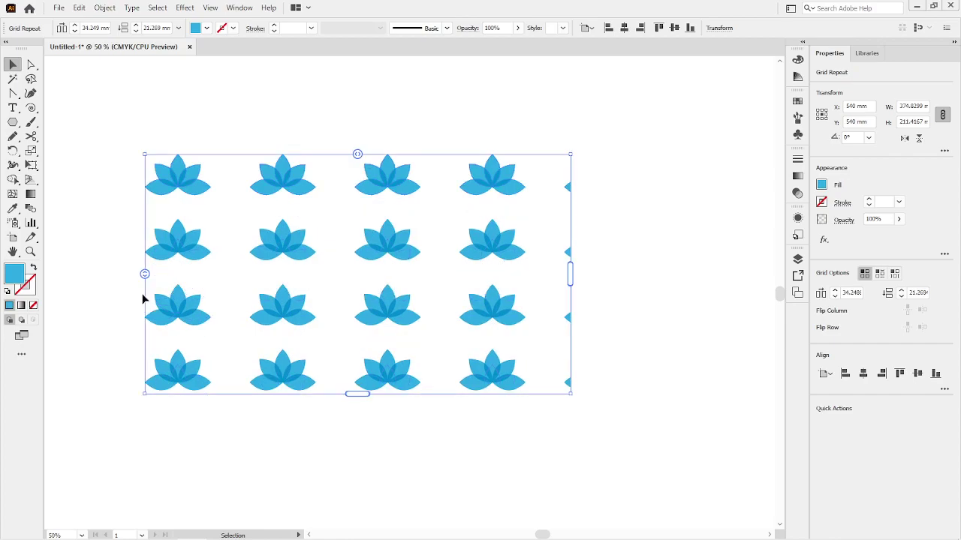
- Undo the horizontal and vertical spacing changes of the lotus grid repeat
key(ctrl+z)
key(ctrl+z)
key(ctrl+z)
key(ctrl+z)
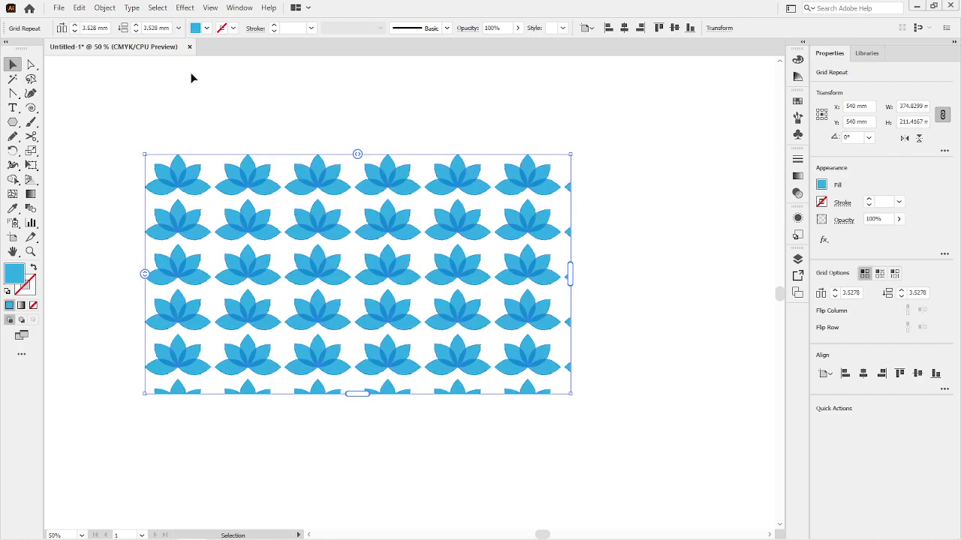
- View the lotus grid's Repeat Options, moving the dialog clear of the artwork, and cancel without changes
click(104, 7)
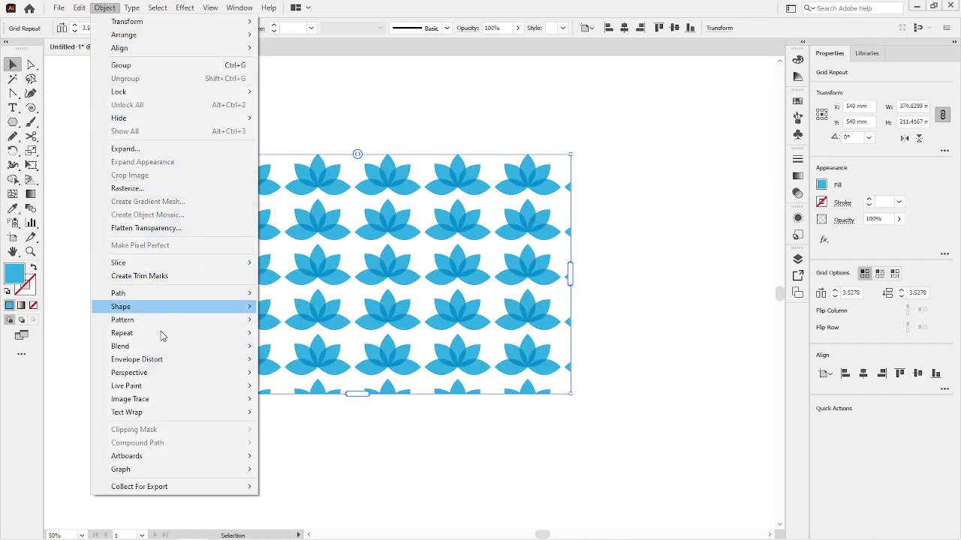
mouse_move(165, 334)
click(307, 395)
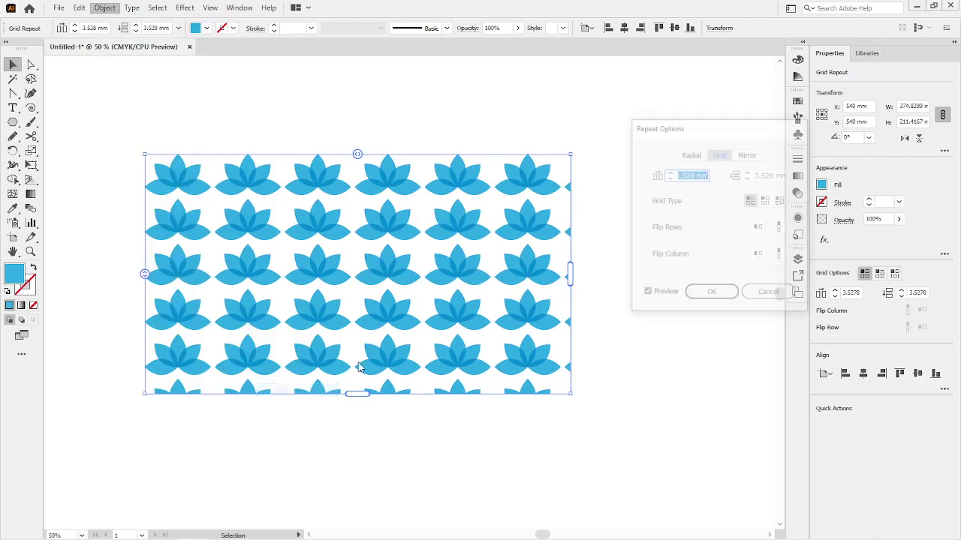
drag(668, 132, 650, 129)
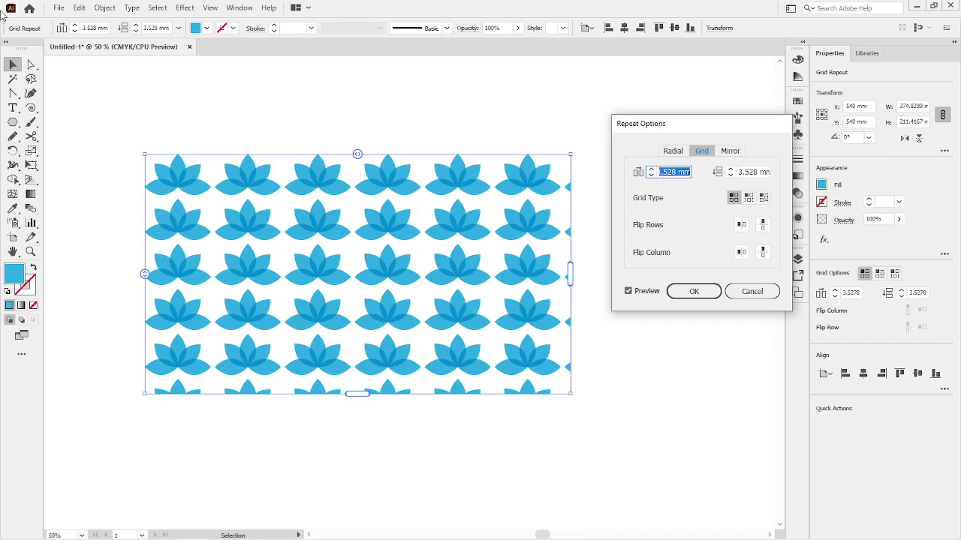
click(751, 291)
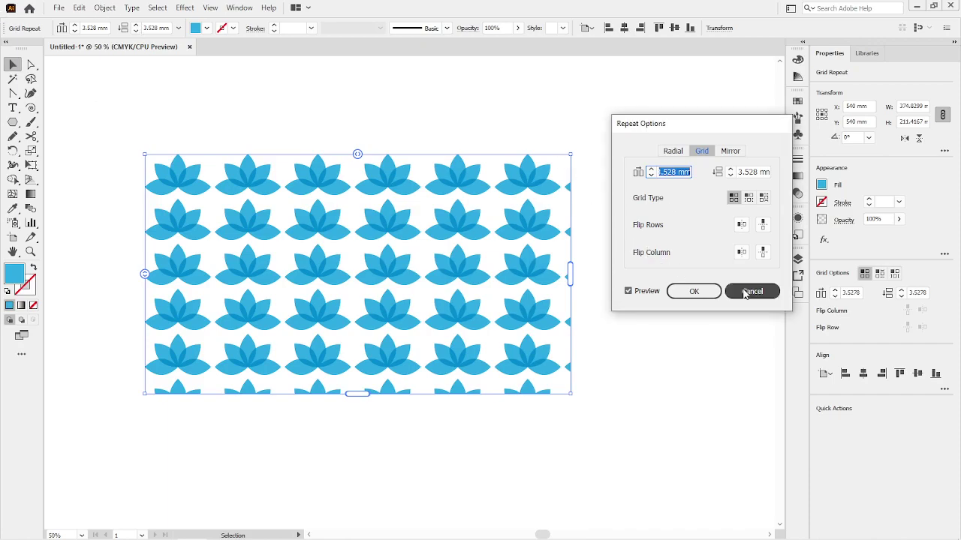
- Try making a pattern from the lotus grid to view the available tile types, and cancel the pattern
click(107, 9)
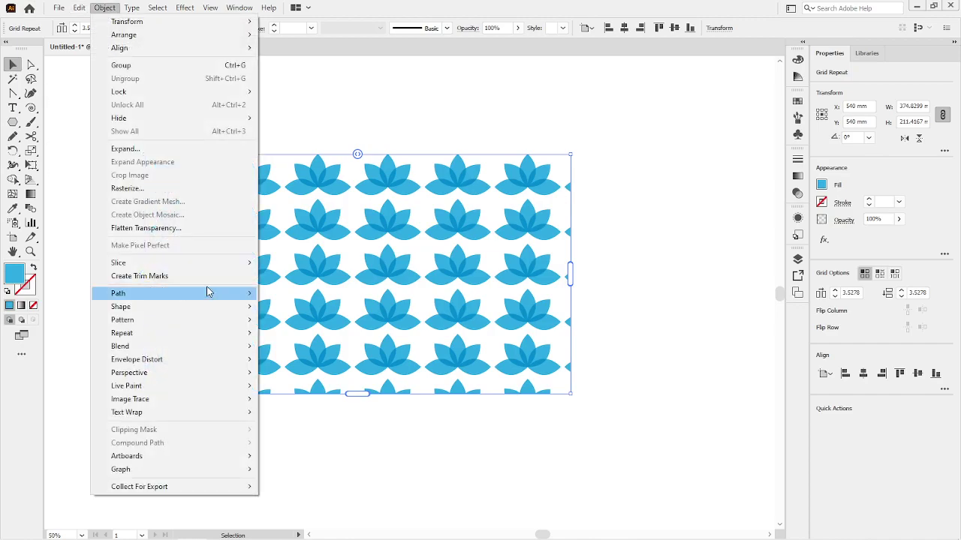
mouse_move(173, 320)
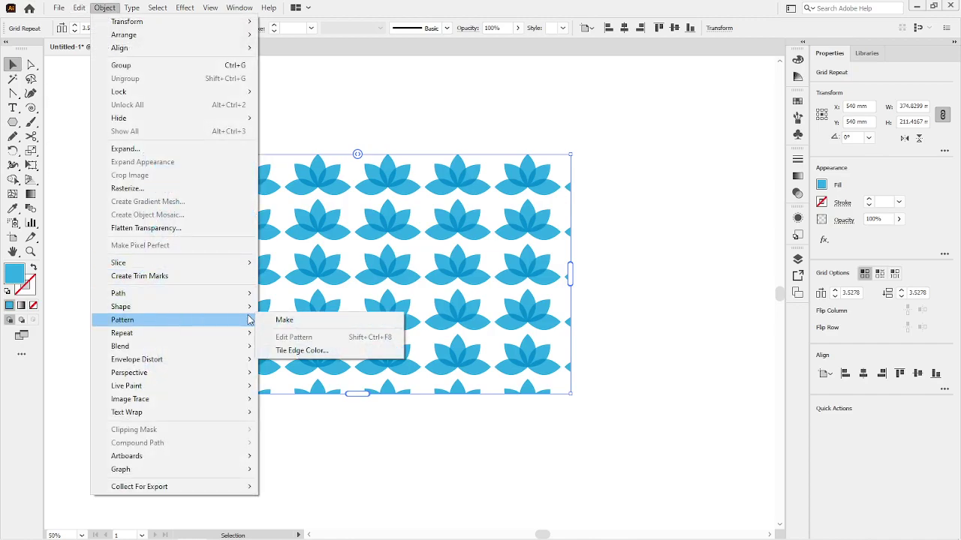
click(279, 320)
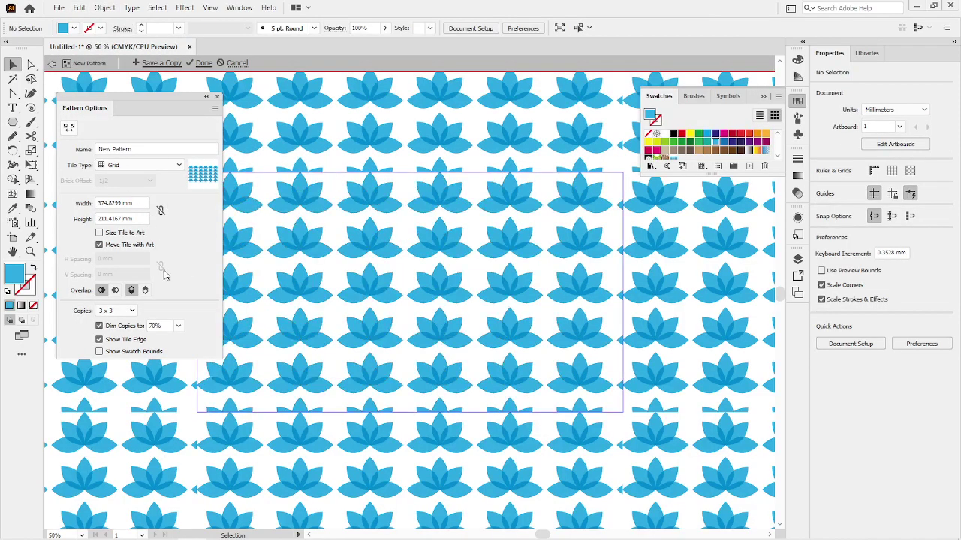
click(139, 165)
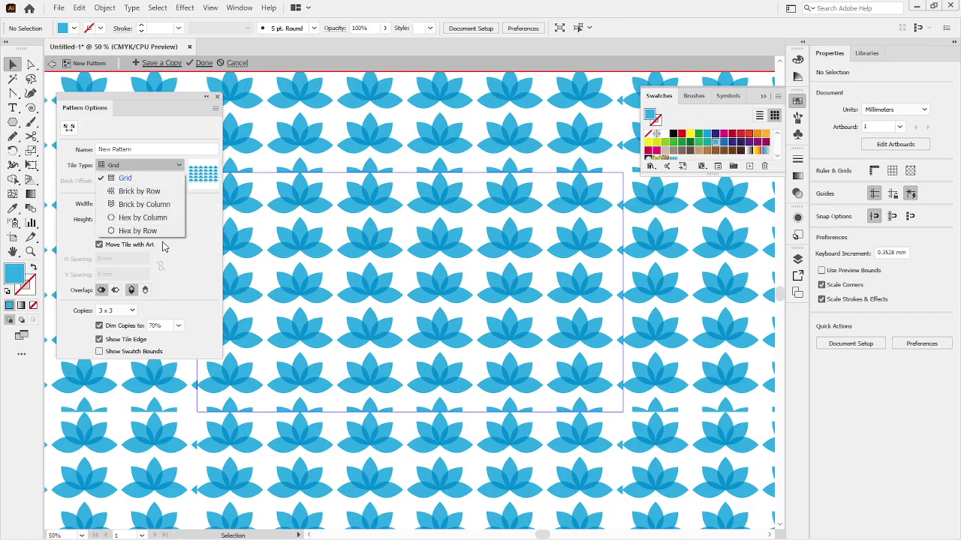
click(233, 63)
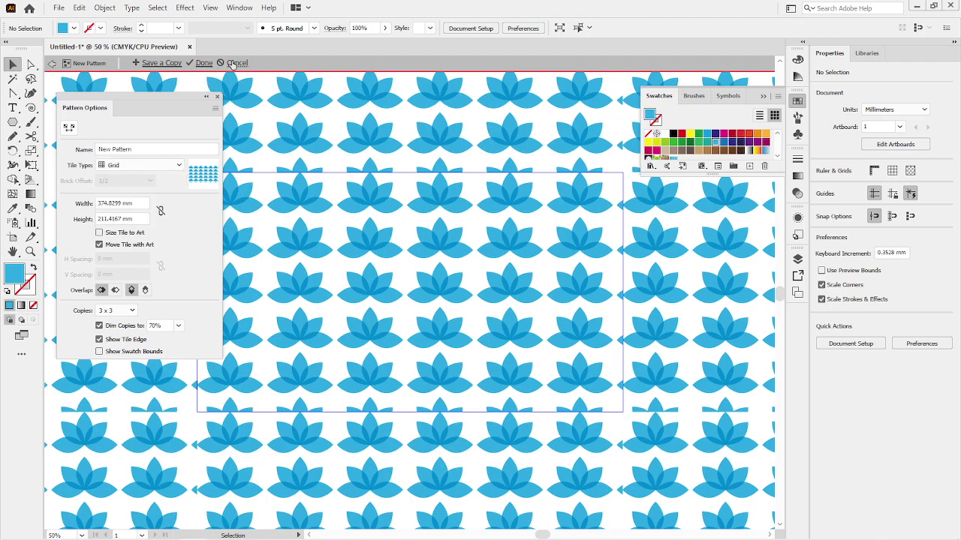
click(232, 63)
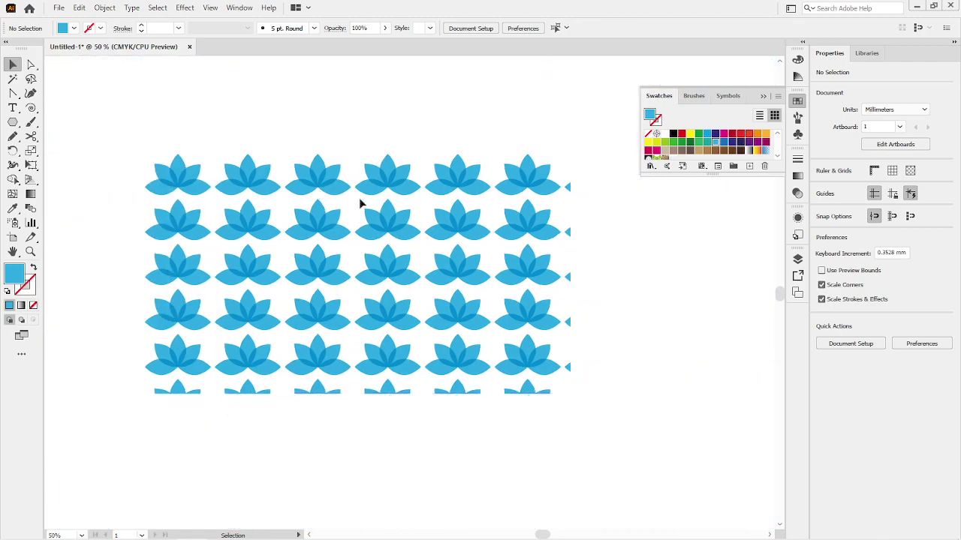
click(102, 8)
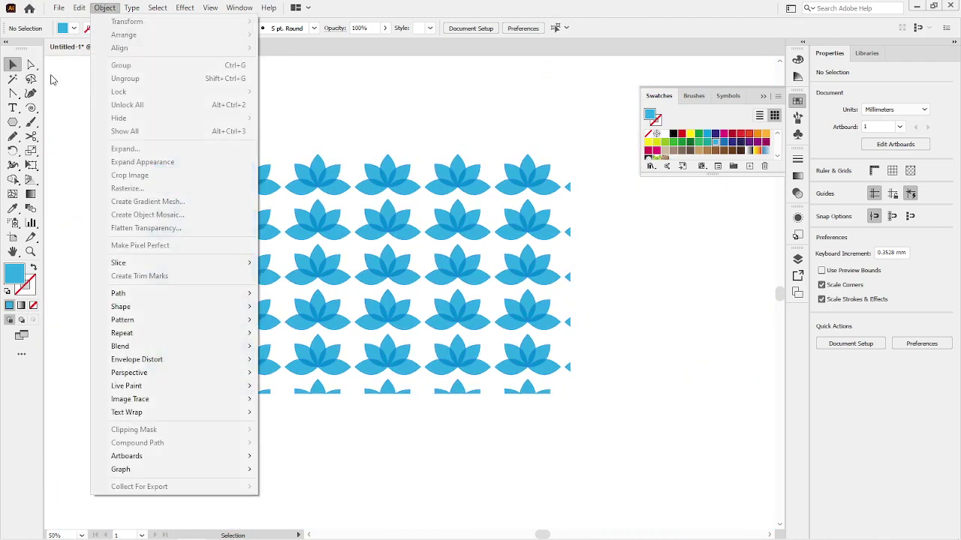
mouse_move(163, 332)
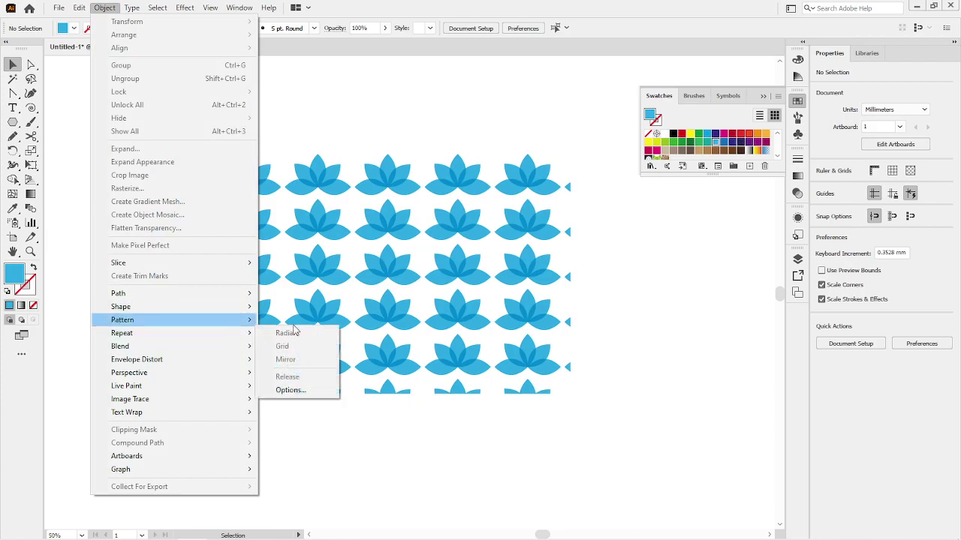
click(289, 388)
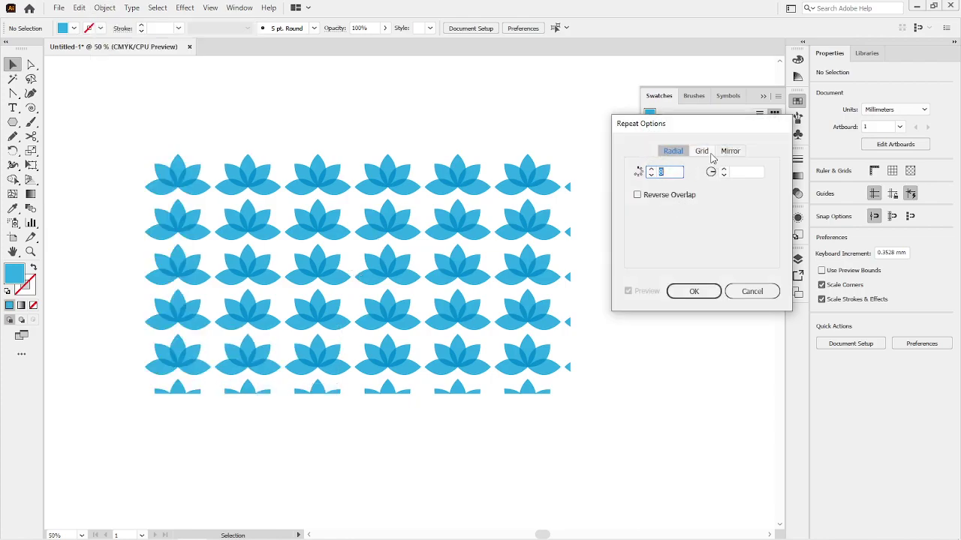
click(701, 152)
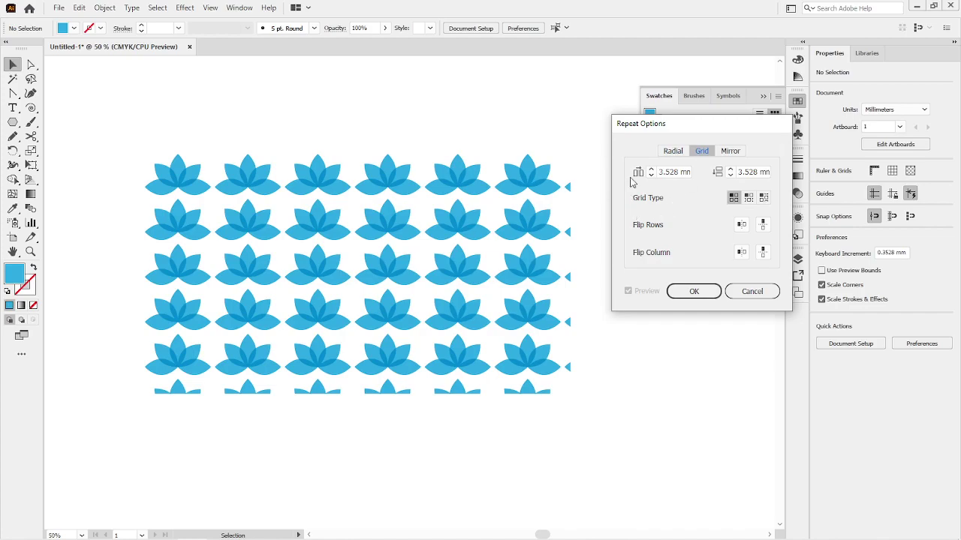
click(741, 292)
- Preview the Brick by Row and Brick by Column grid types on the lotus grid repeat, returning to Brick by Row
click(477, 302)
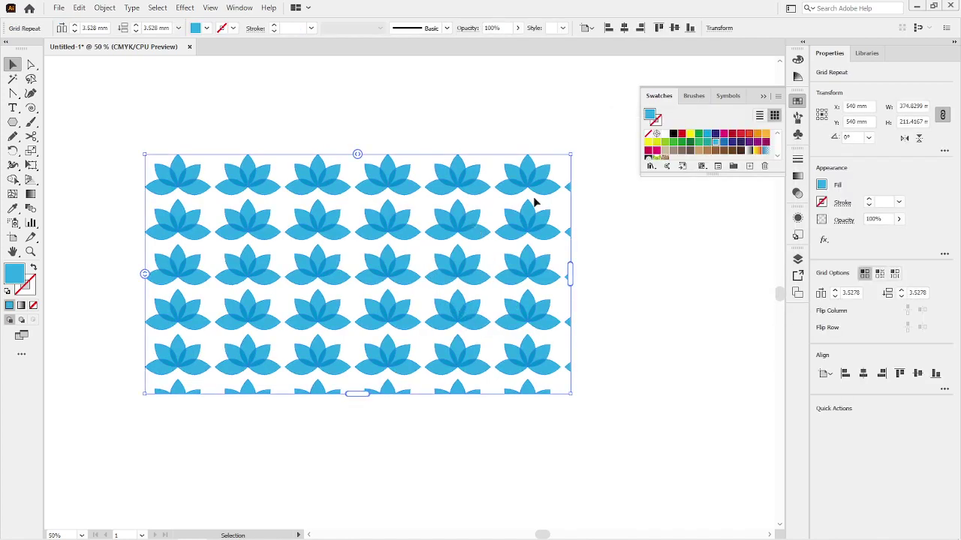
click(105, 8)
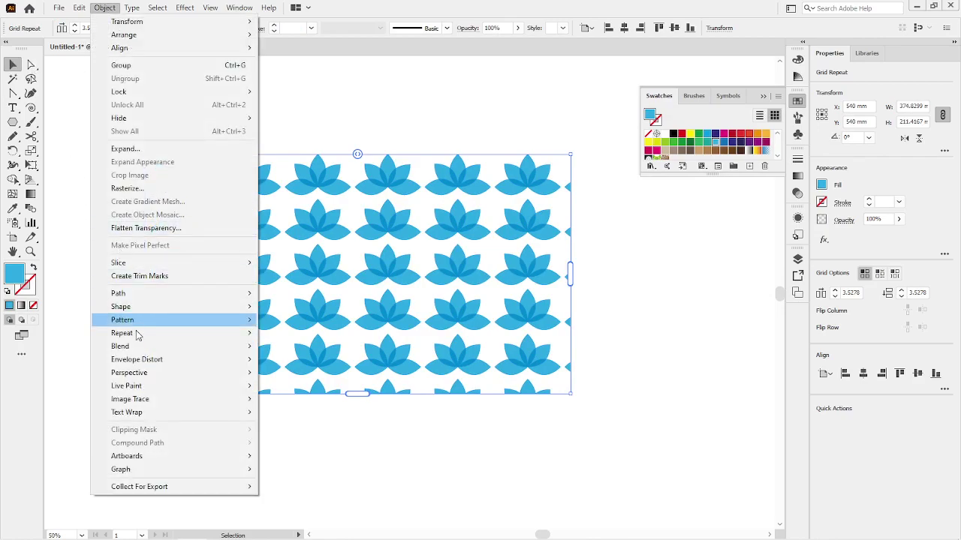
mouse_move(168, 333)
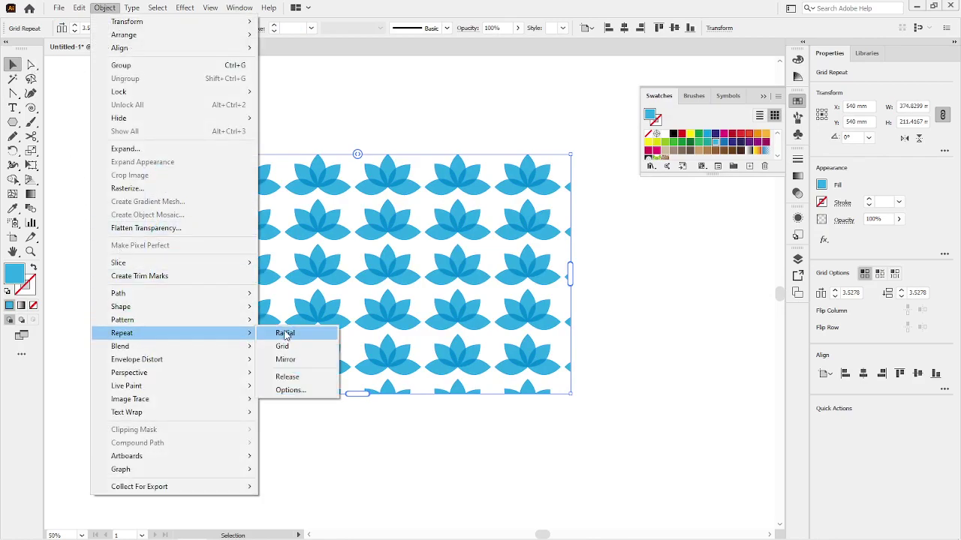
click(289, 390)
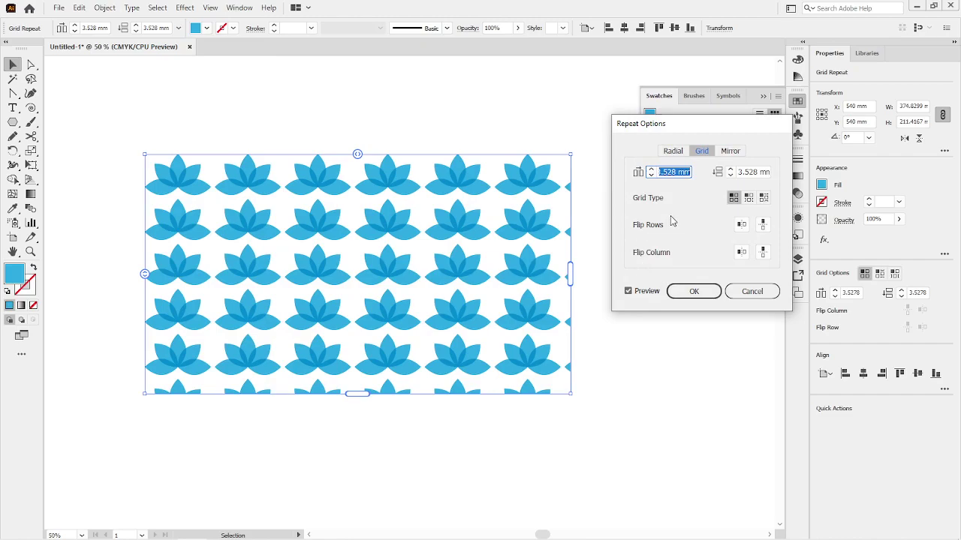
click(749, 198)
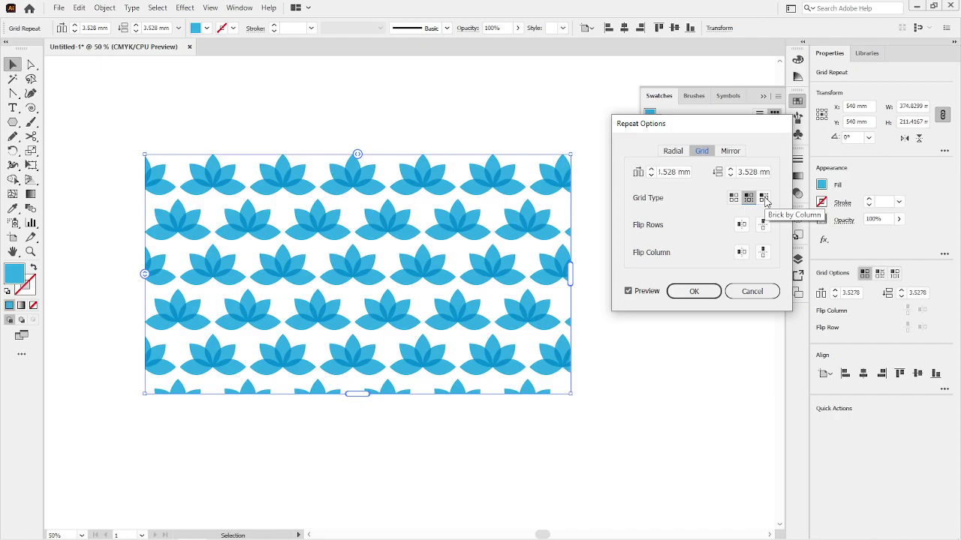
click(764, 198)
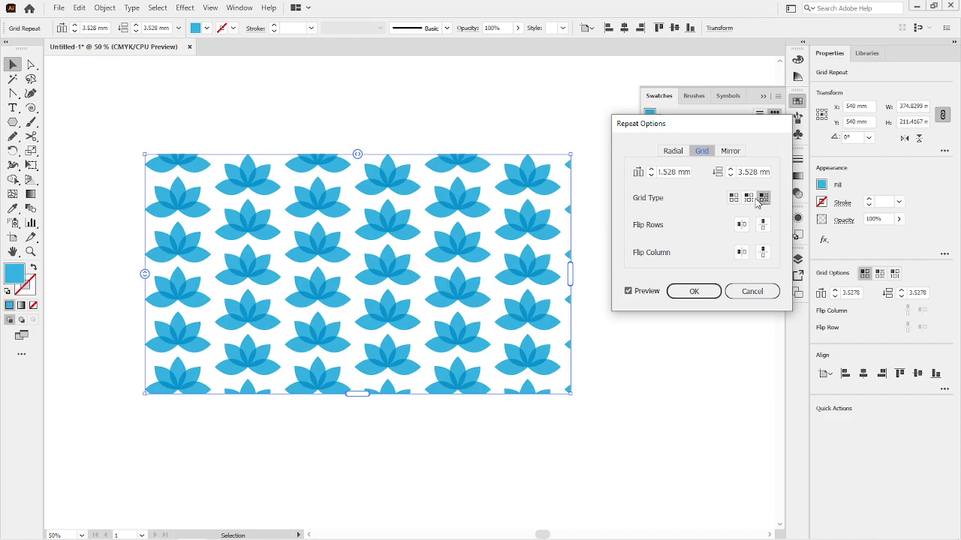
click(748, 198)
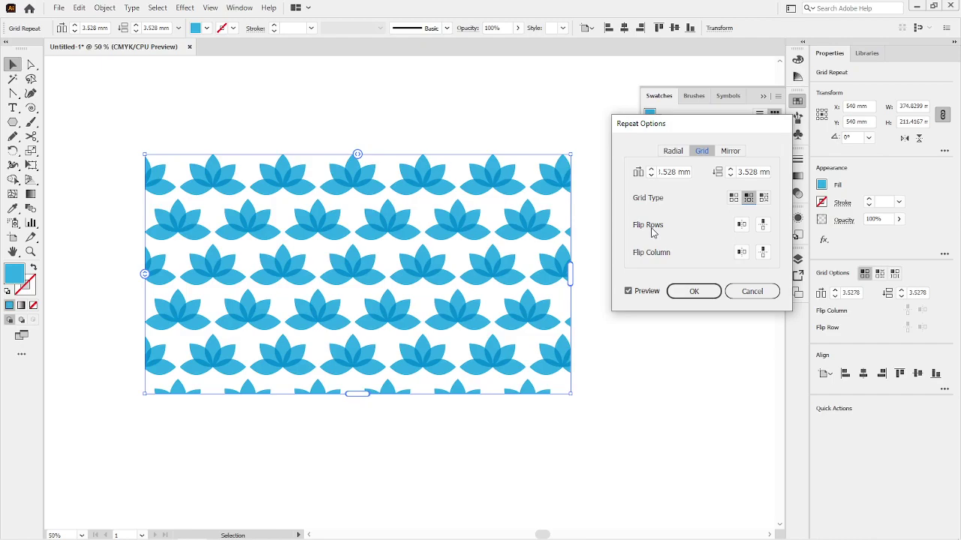
- Toggle horizontal row flipping on and off repeatedly for the lotus grid repeat, leaving it off
click(741, 225)
click(742, 225)
click(741, 225)
click(746, 228)
click(747, 227)
click(746, 228)
click(746, 228)
click(746, 228)
click(747, 229)
click(746, 228)
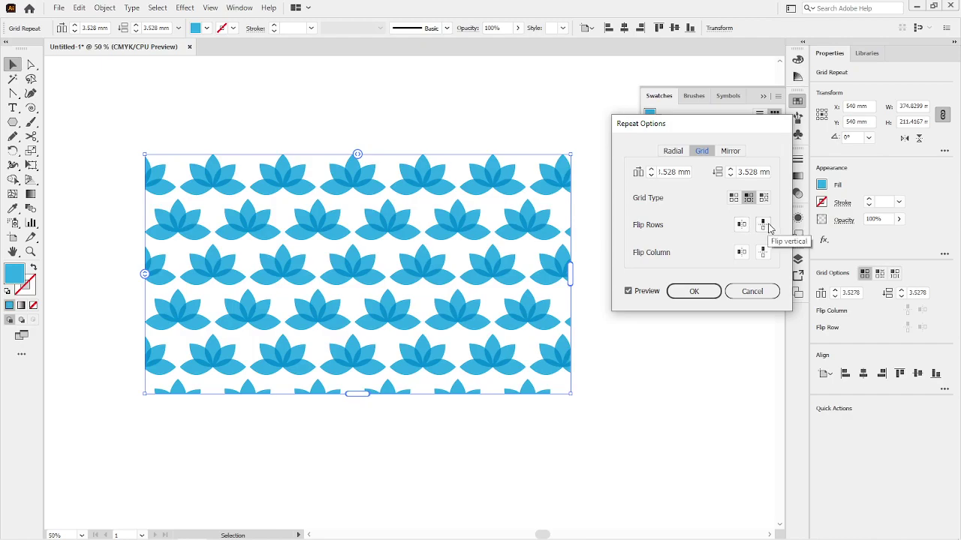
- Preview vertically flipped rows with the plain Grid type, toggling the vertical flip alongside a horizontal row flip
click(763, 226)
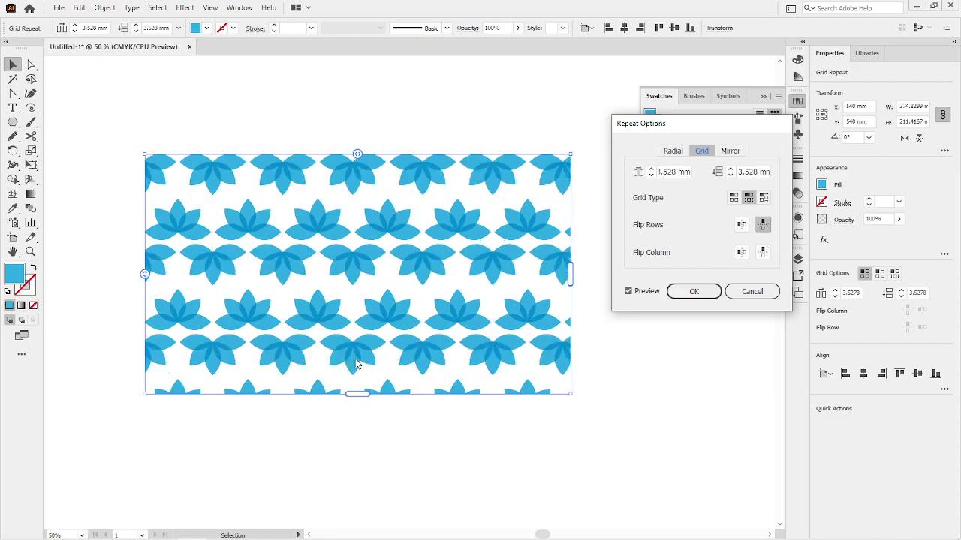
click(734, 198)
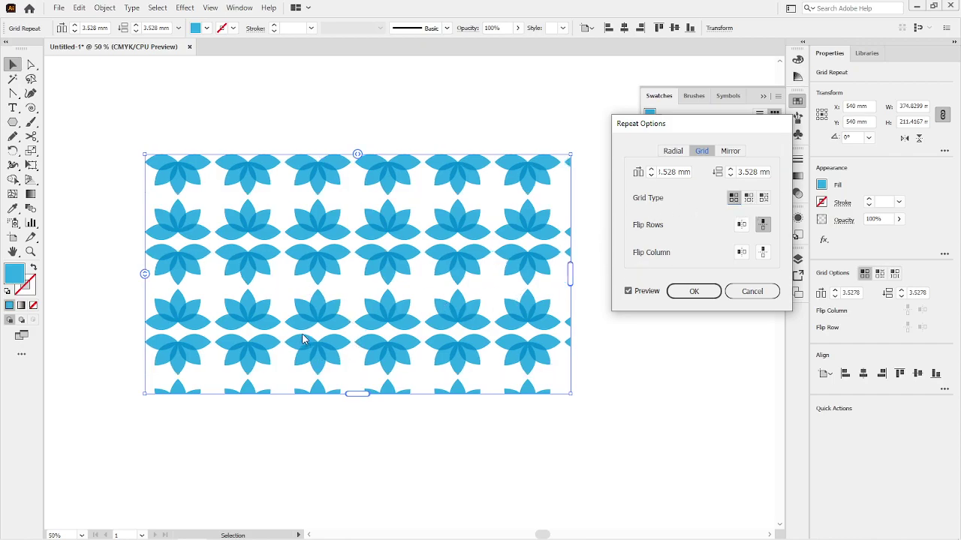
click(741, 229)
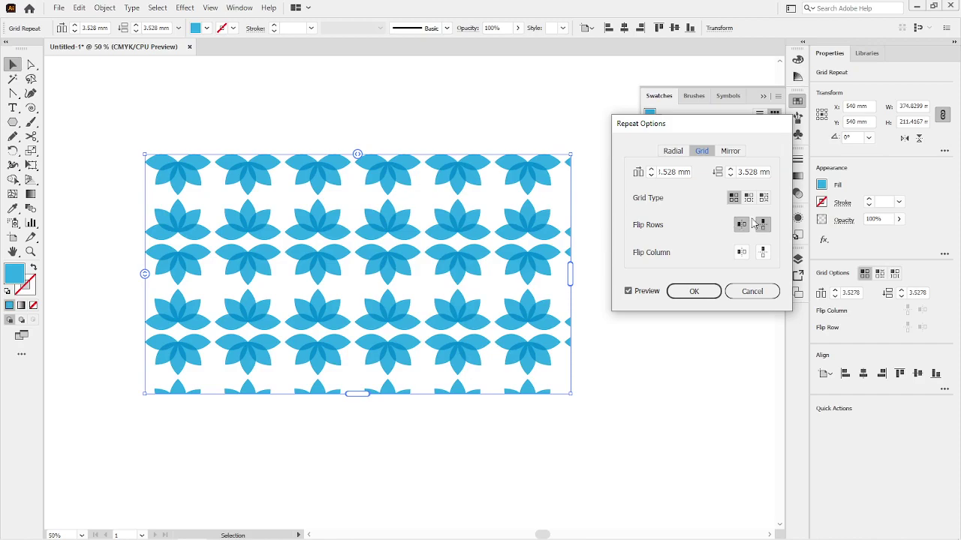
click(760, 228)
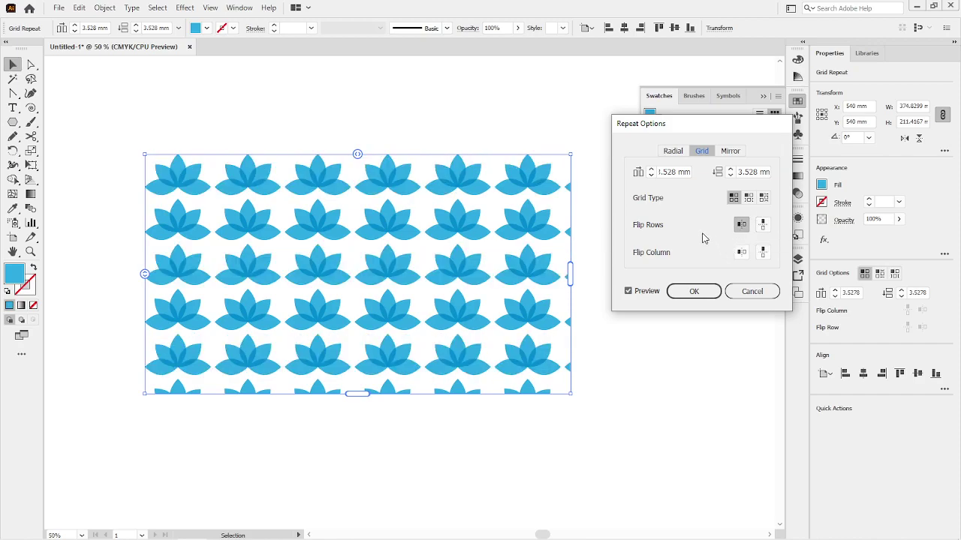
click(762, 228)
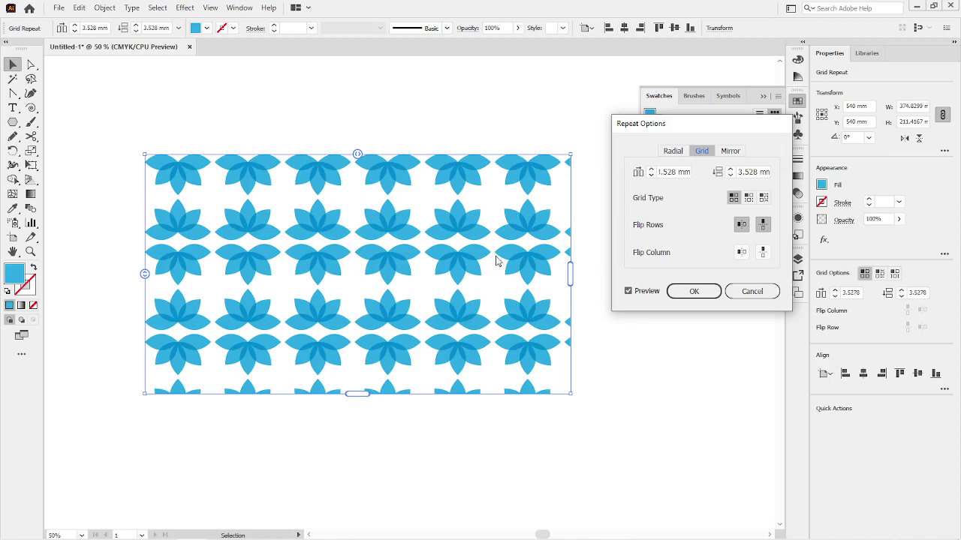
- Try flipping the lotus grid's columns vertically as well, and discard all the changed repeat options
click(768, 254)
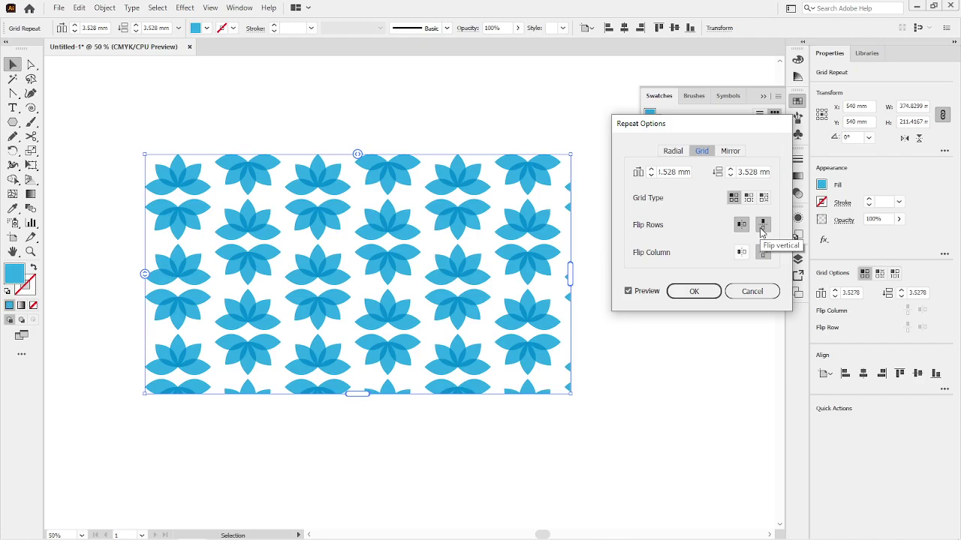
click(751, 292)
click(600, 243)
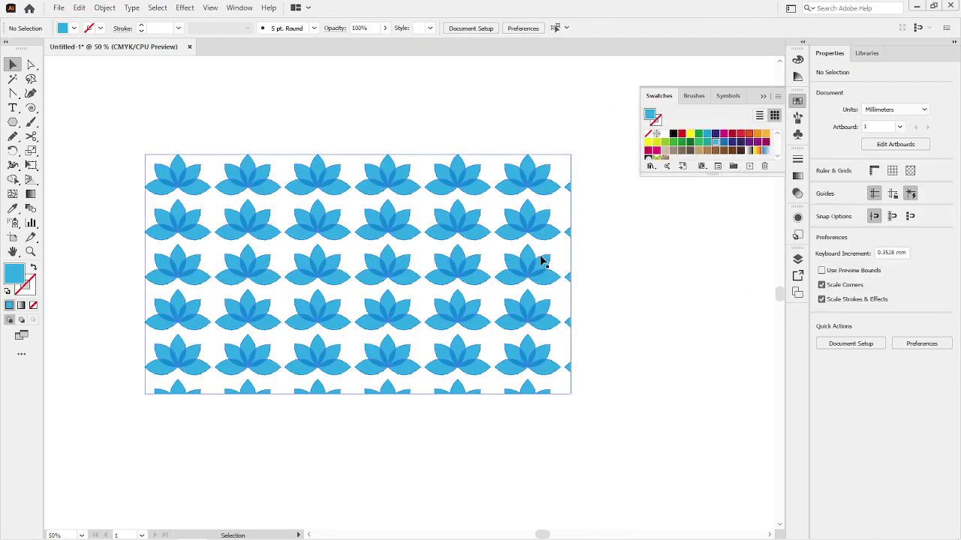
- Scale the lotus grid repeat down to about 76 mm wide and 43 mm high, and place it beside the spiral radial repeat
click(546, 267)
drag(571, 392, 366, 90)
key(ctrl+minus)
key(ctrl+minus)
key(ctrl+minus)
key(ctrl+0)
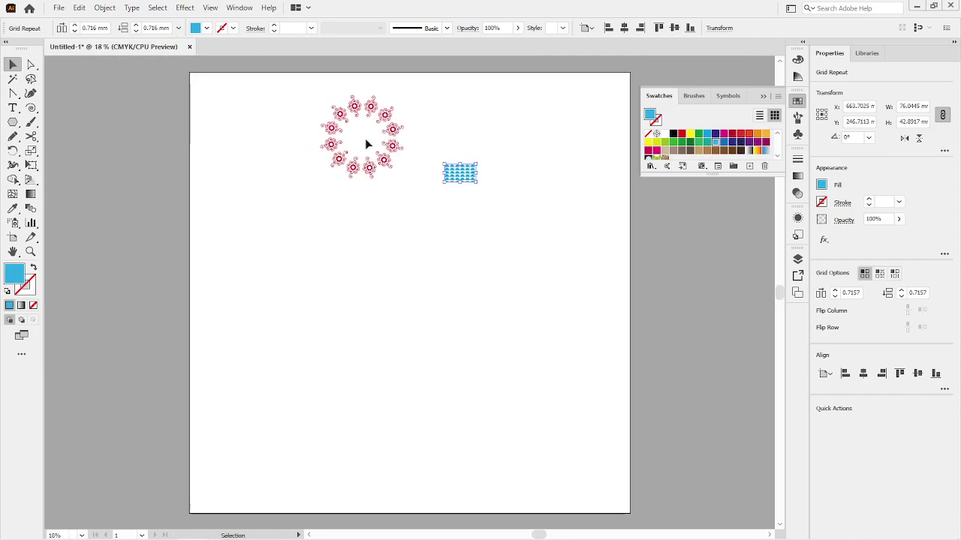
click(343, 248)
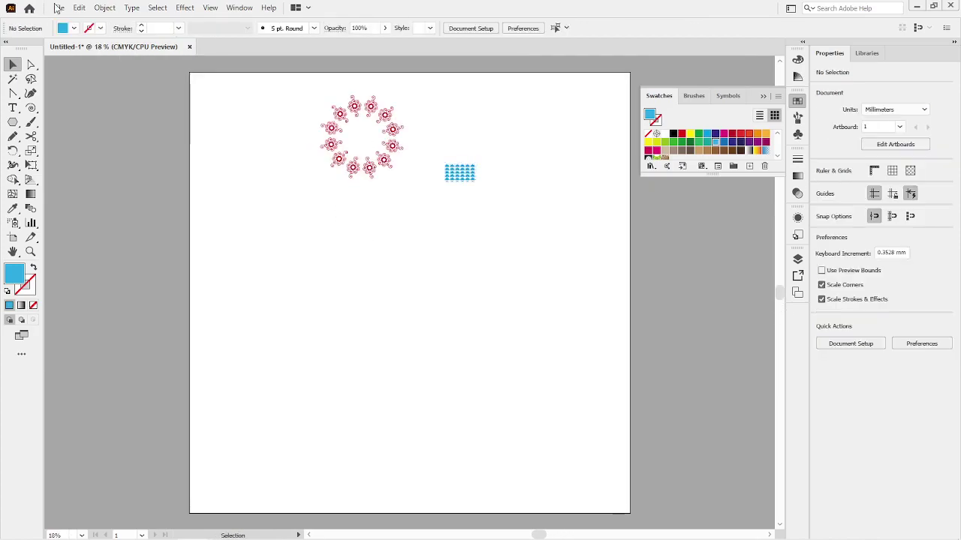
click(109, 8)
mouse_move(157, 335)
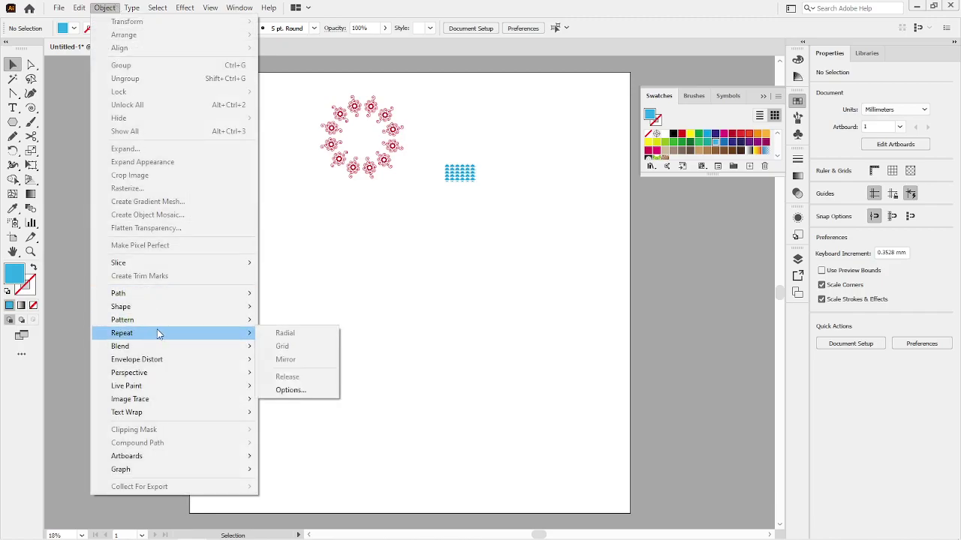
click(384, 351)
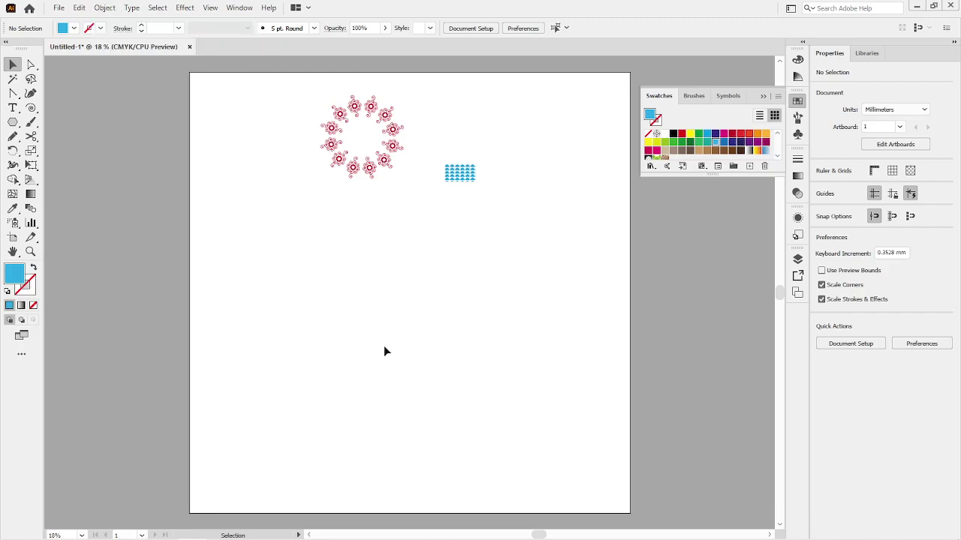
- Enlarge the lotus grid repeat and place it level with the radial repeat, on its right side
click(473, 181)
drag(475, 182, 509, 150)
click(494, 197)
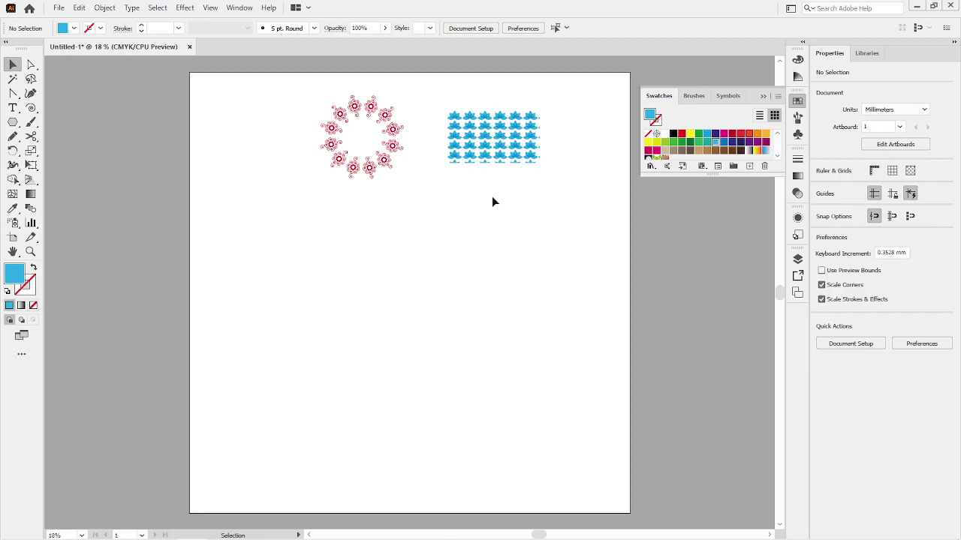
- Copy the source spiral ornament from inside the radial repeat and paste it as a separate object outside the repeat
click(762, 97)
click(375, 116)
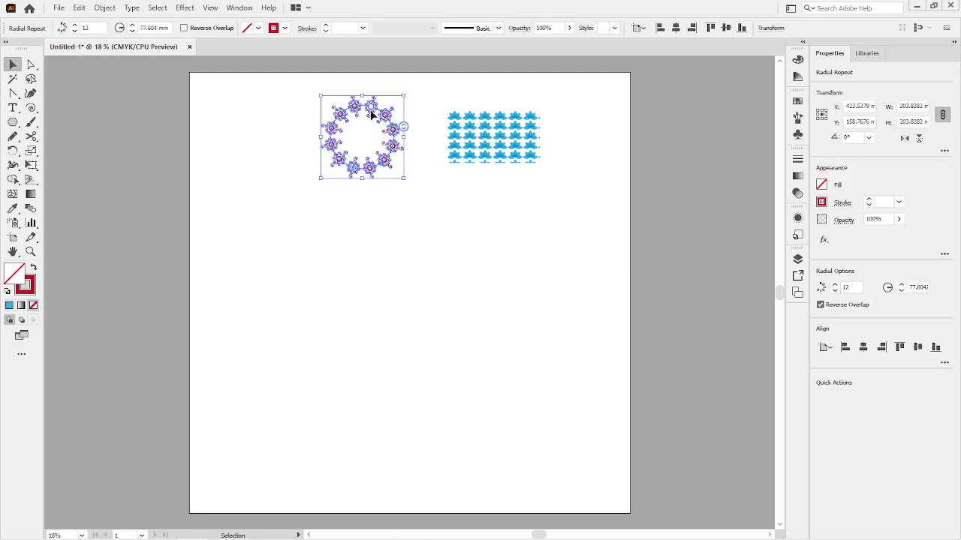
scroll(350, 130, up, 2)
drag(362, 125, 356, 175)
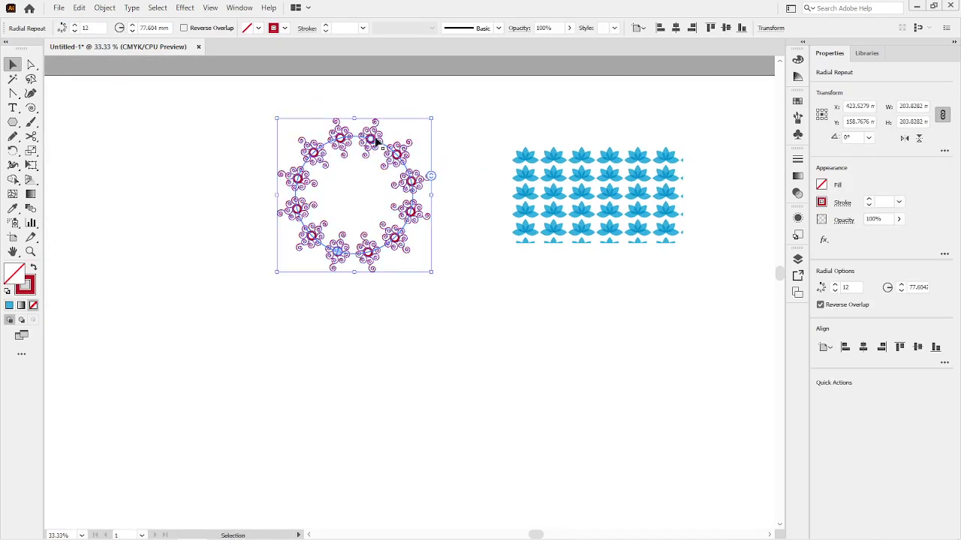
double_click(376, 141)
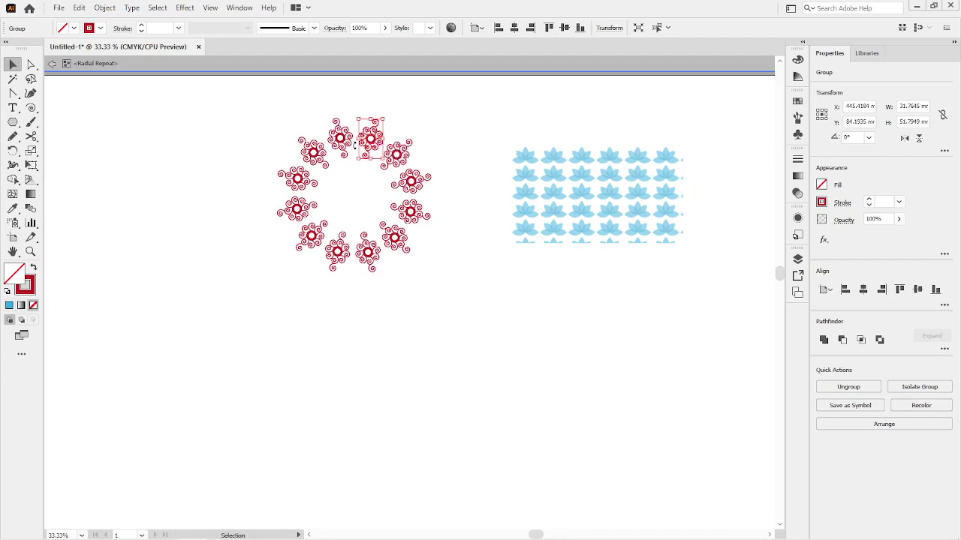
click(343, 148)
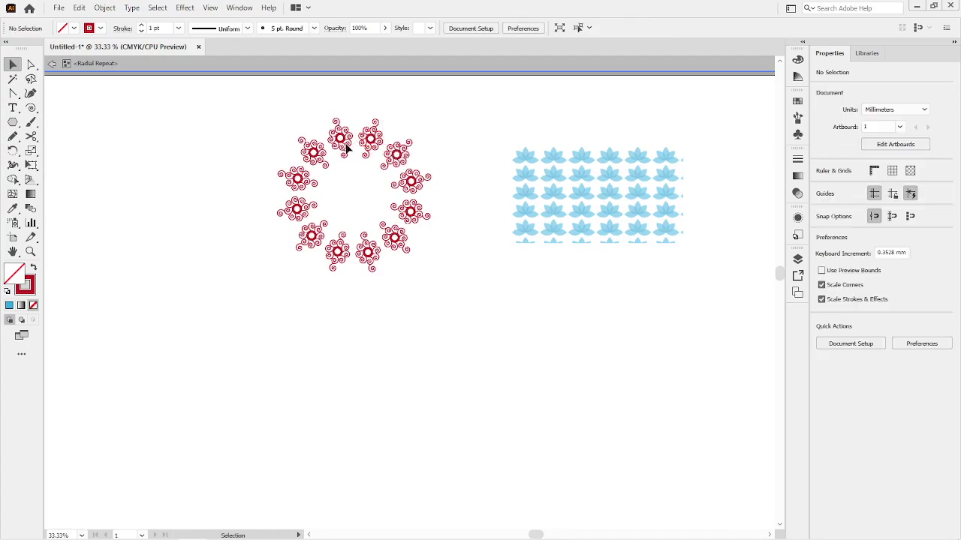
click(376, 140)
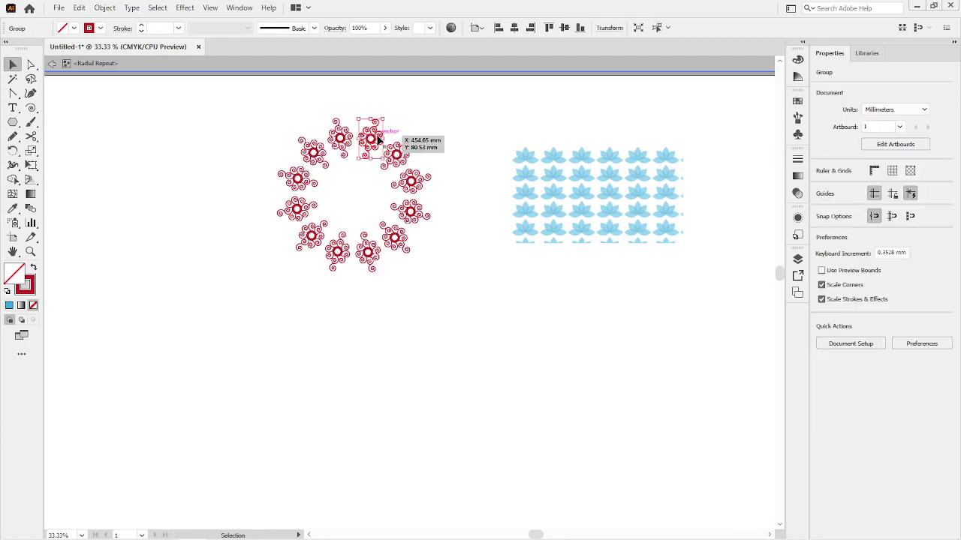
double_click(174, 182)
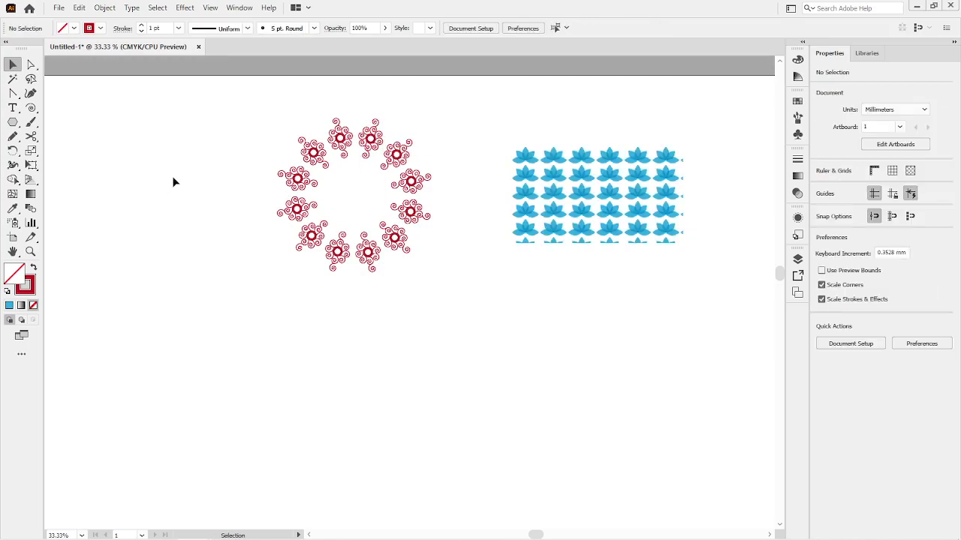
key(ctrl)
key(ctrl+v)
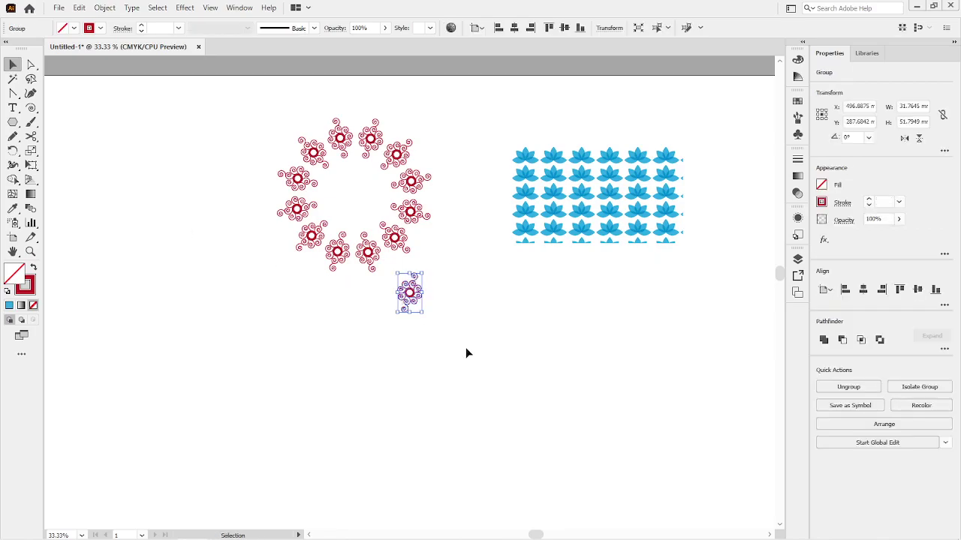
- Move the pasted ornament below the radial repeat and enlarge it to about 95 mm wide and 155 mm high
click(465, 348)
drag(408, 308, 436, 361)
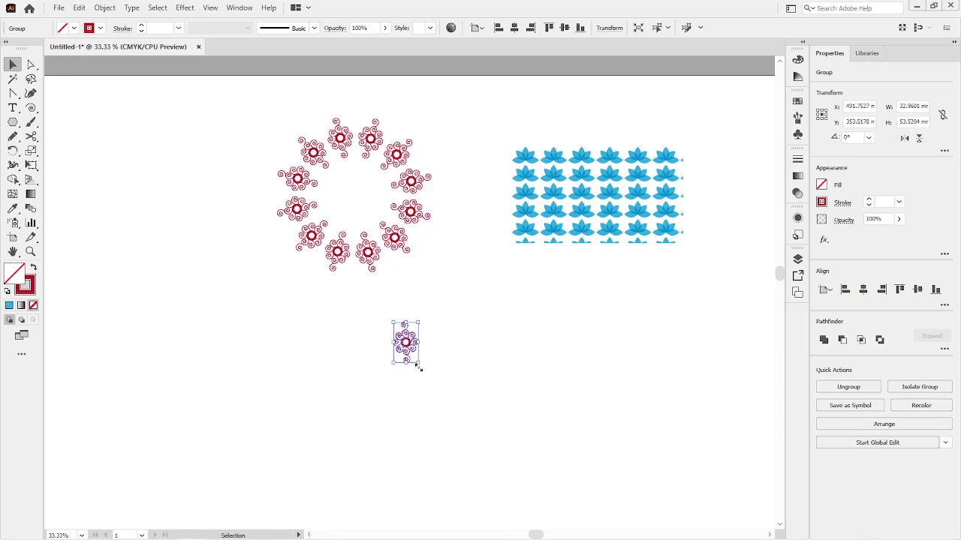
drag(425, 373, 443, 401)
drag(412, 358, 450, 385)
- Apply a mirror repeat to the enlarged spiral ornament
click(104, 7)
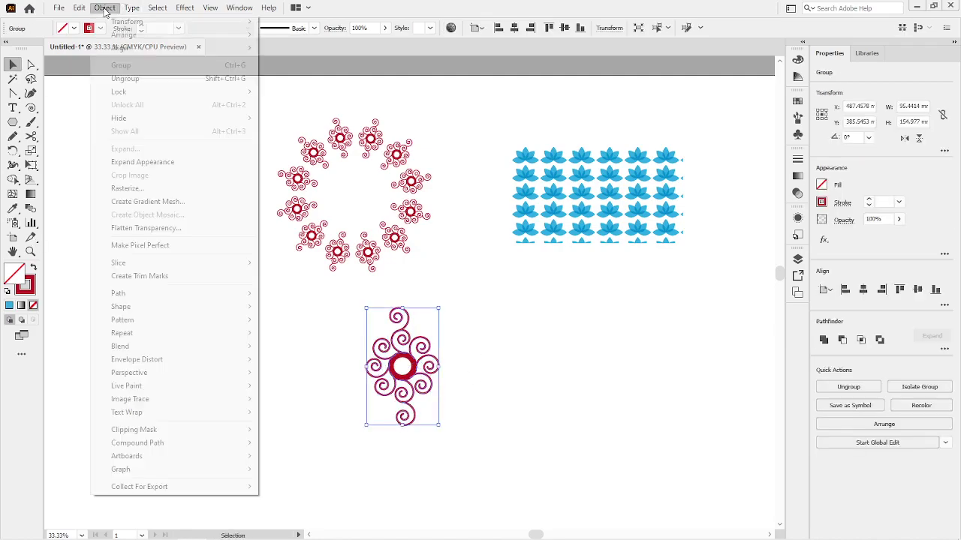
mouse_move(148, 335)
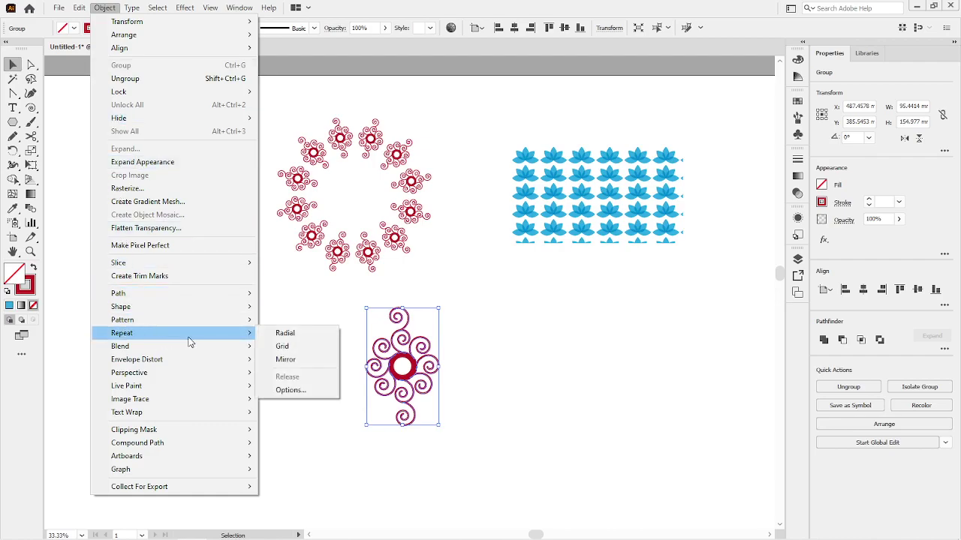
click(303, 360)
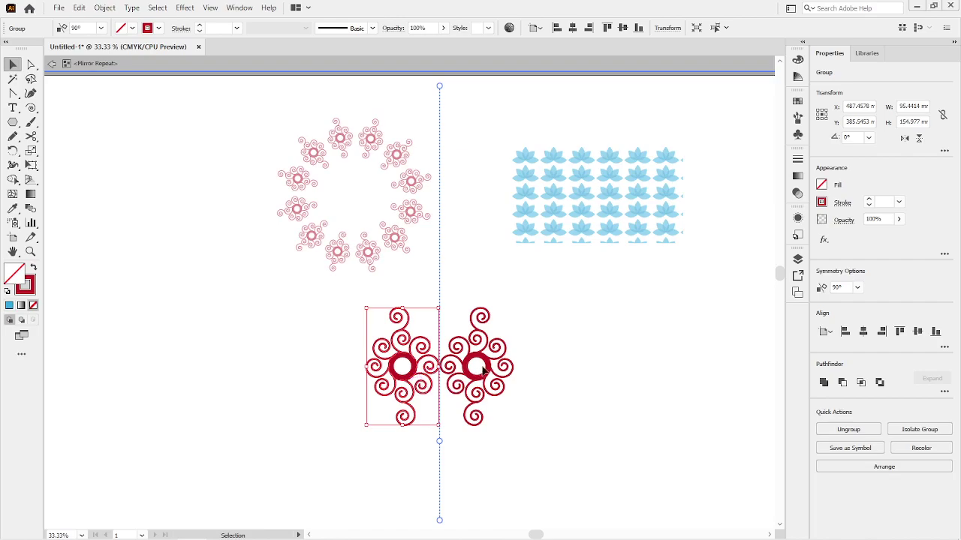
scroll(521, 365, down, 2)
scroll(520, 365, right, 1)
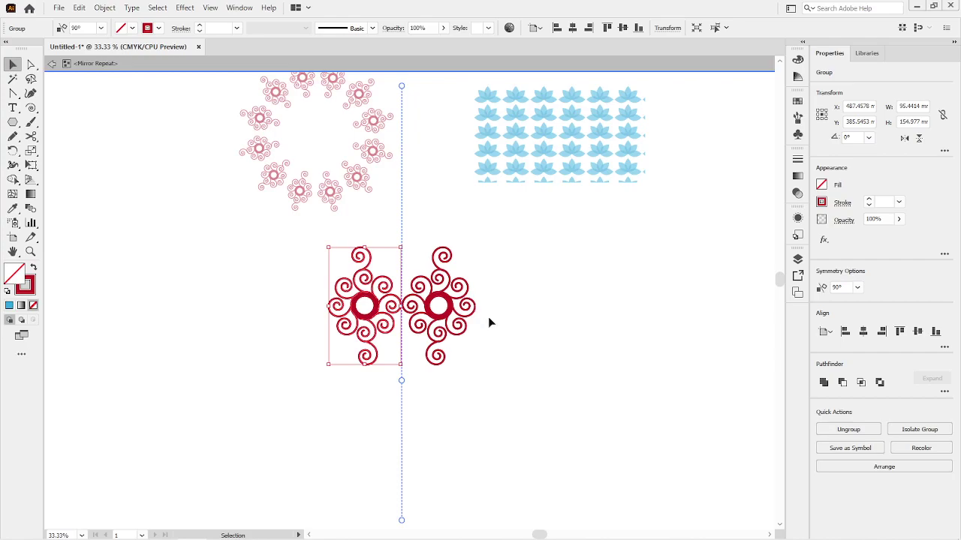
right_click(488, 316)
mouse_move(568, 468)
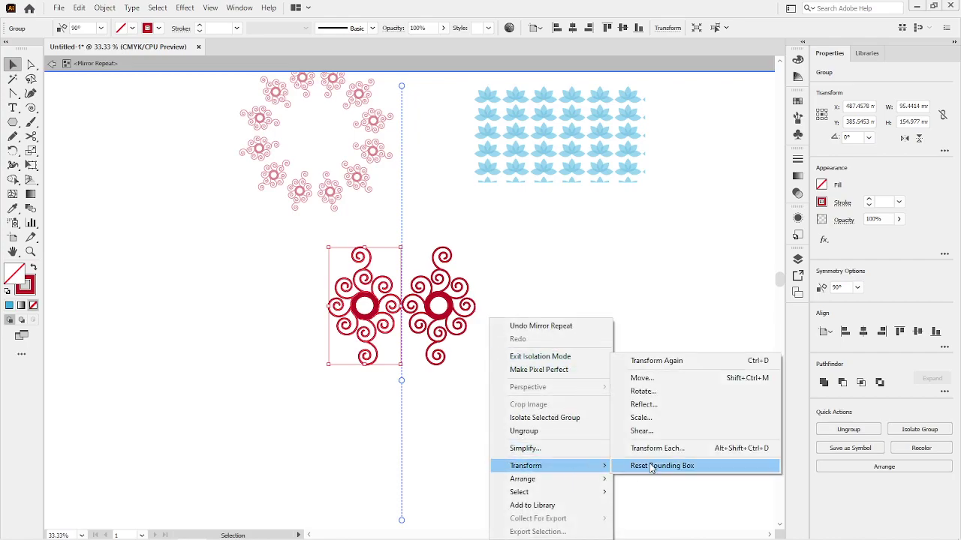
click(443, 385)
click(370, 354)
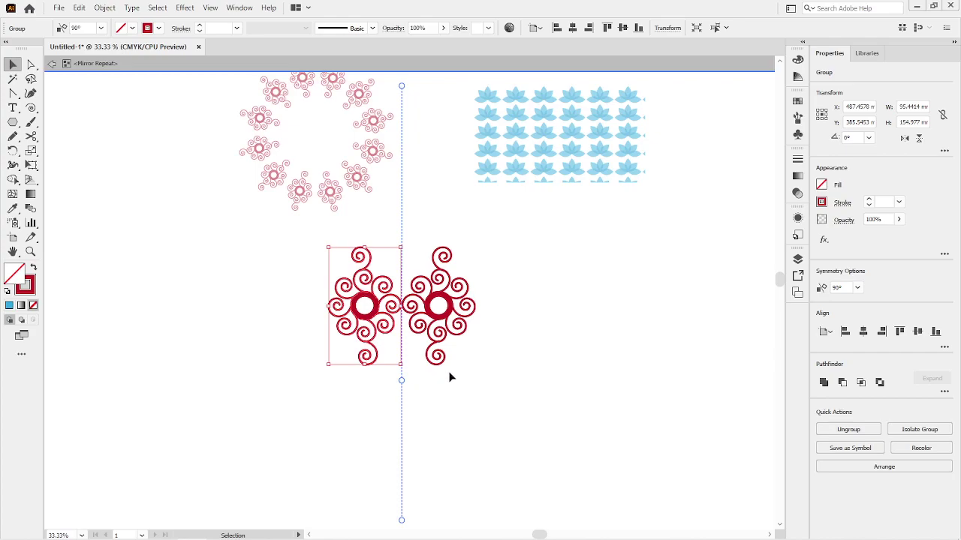
- Draw half a heart outline with the Pencil tool against the mirror axis below the ornament, about 118 mm wide and 216 mm high
drag(435, 414, 467, 286)
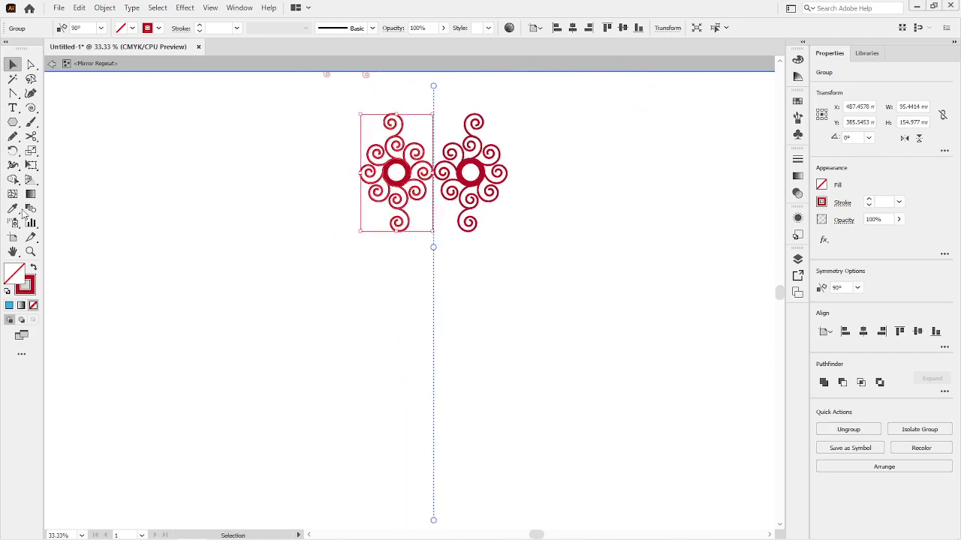
click(12, 137)
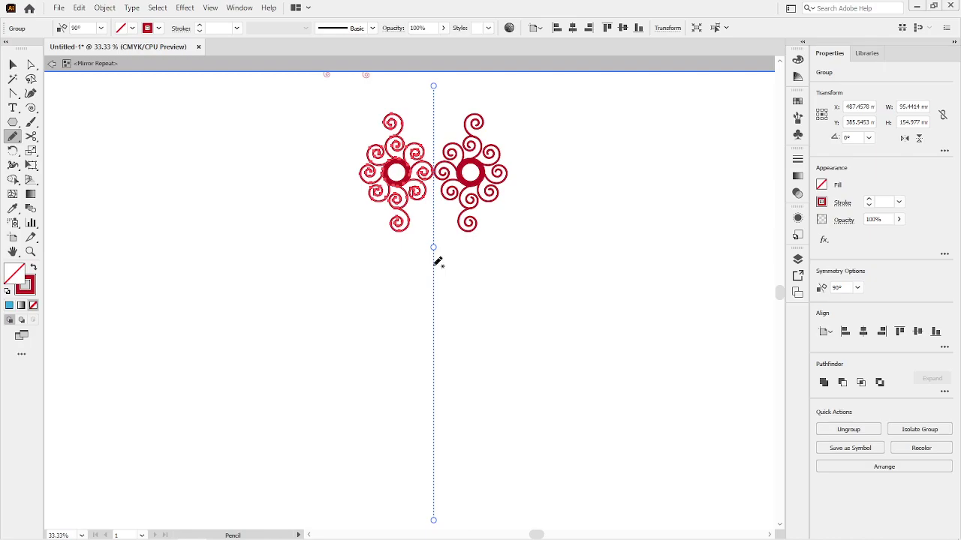
mouse_move(435, 262)
mouse_down()
mouse_move(399, 253)
mouse_move(376, 263)
mouse_move(350, 324)
mouse_move(354, 356)
mouse_move(376, 383)
mouse_move(436, 419)
mouse_up()
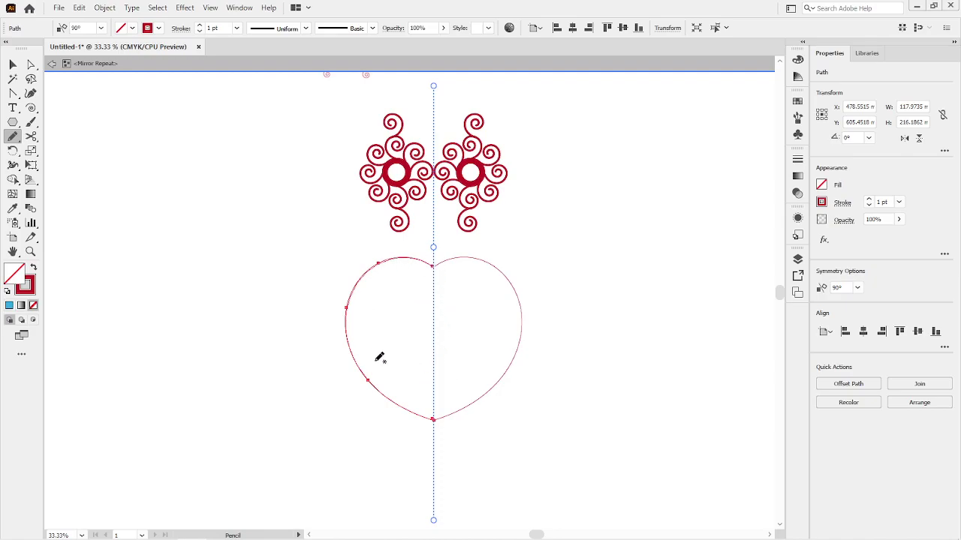
key(ctrl)
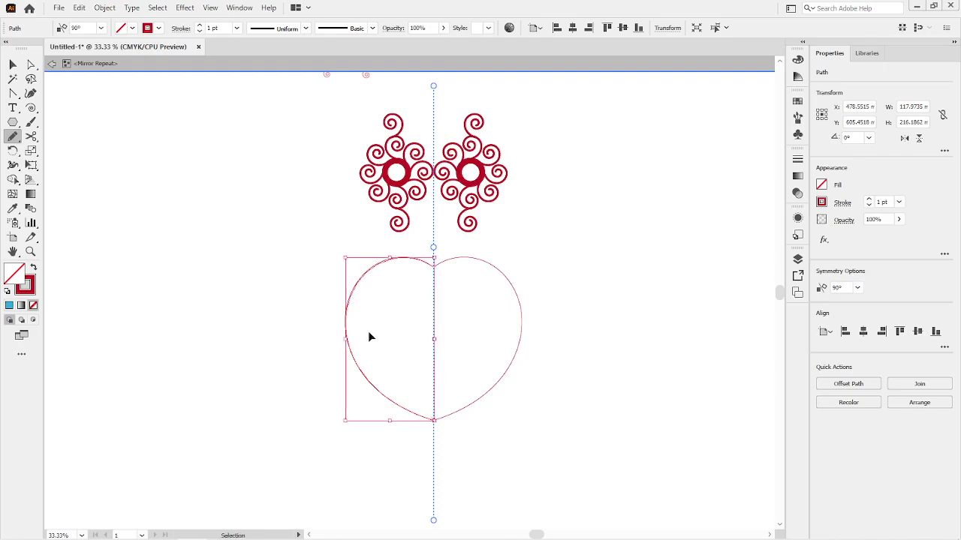
ctrl+click(254, 287)
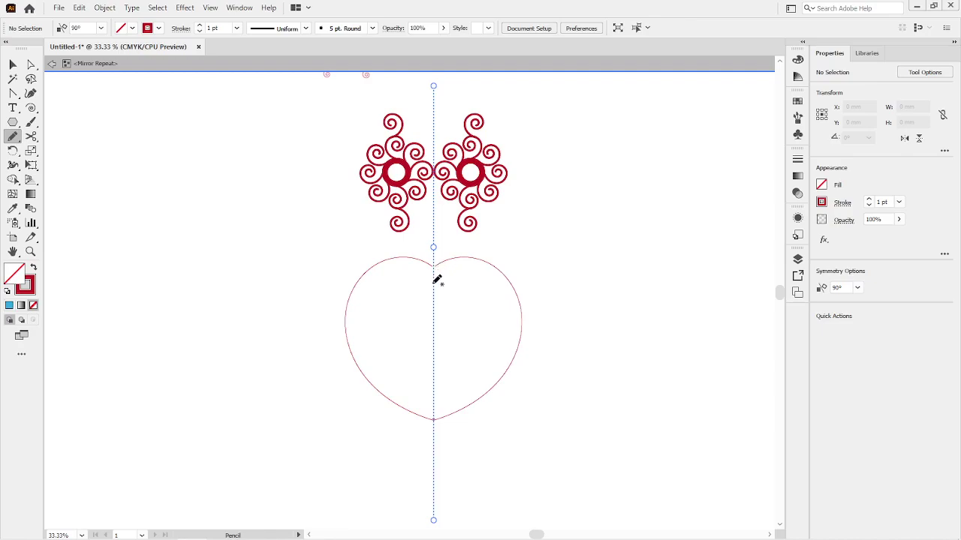
- Draw a smaller half heart inside the first, about 88 by 141 mm, and a curve about 87 by 86 mm along its lower edge
mouse_move(436, 276)
mouse_down()
mouse_move(388, 277)
mouse_move(371, 315)
mouse_move(375, 335)
mouse_move(404, 366)
mouse_move(434, 375)
mouse_up()
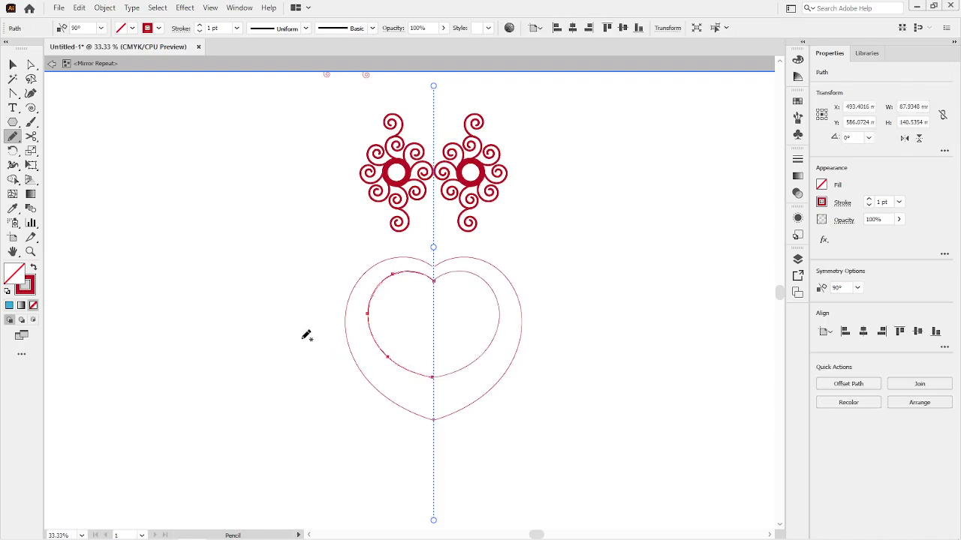
key(ctrl)
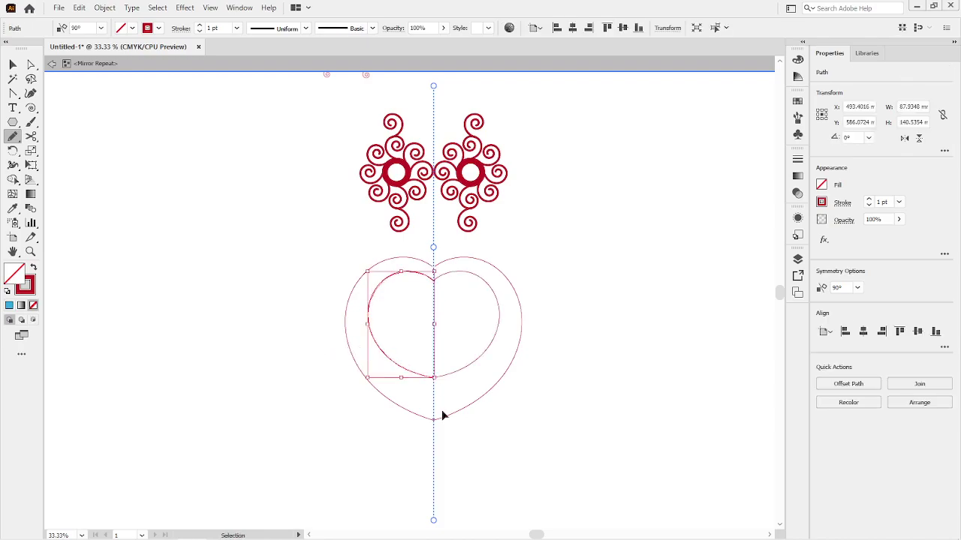
ctrl+click(442, 408)
mouse_move(434, 412)
mouse_down()
mouse_move(376, 369)
mouse_move(366, 348)
mouse_up()
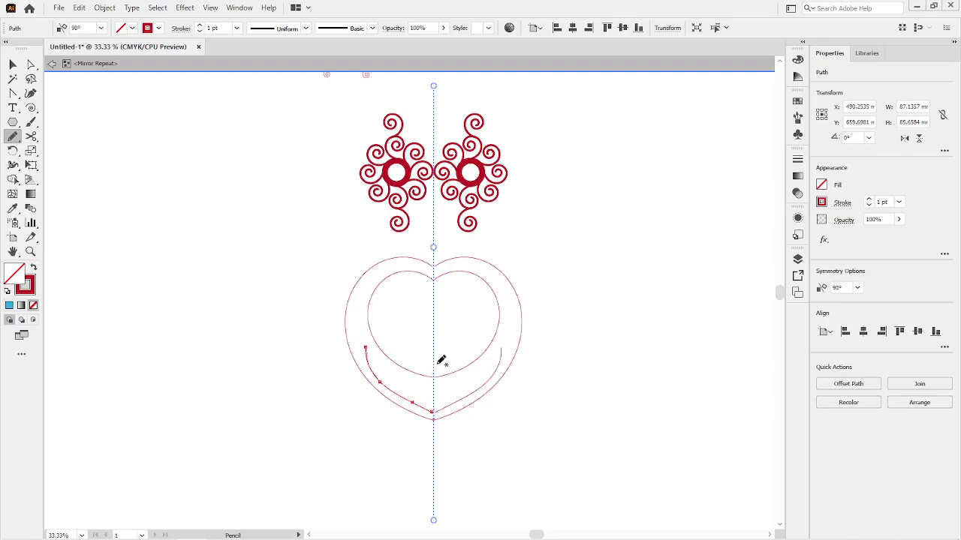
mouse_move(438, 364)
mouse_down()
mouse_move(458, 358)
mouse_move(479, 327)
mouse_move(455, 308)
mouse_move(454, 337)
mouse_move(462, 317)
mouse_move(455, 326)
mouse_up()
key(ctrl)
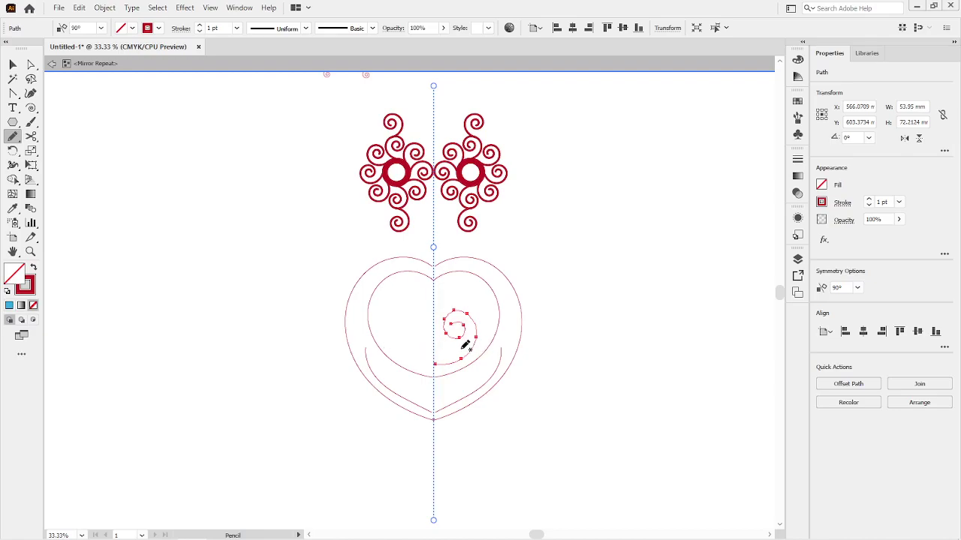
key(Delete)
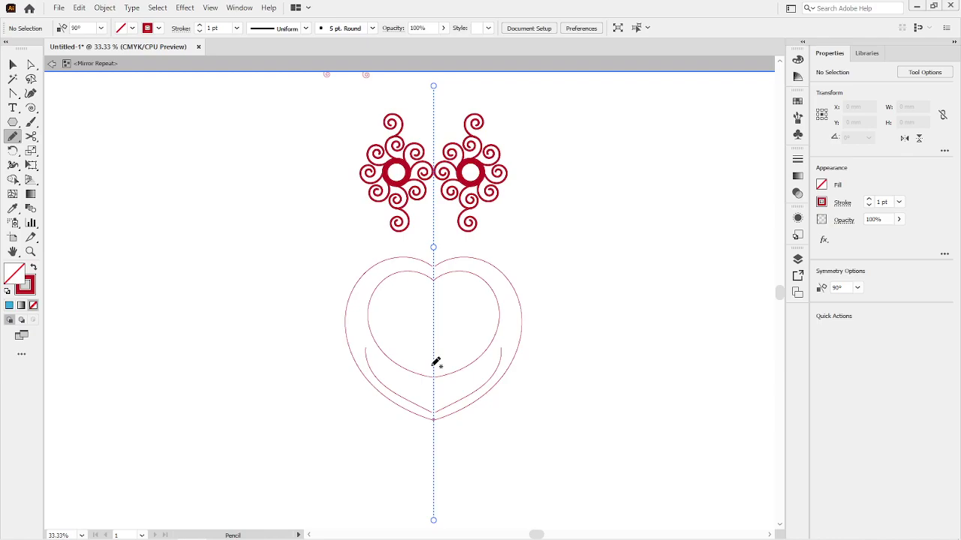
- Draw a spiral inside the inner heart on the axis's left side, about 48 mm wide and 69 mm high, and deselect it
mouse_move(433, 365)
mouse_down()
mouse_move(399, 316)
mouse_move(423, 330)
mouse_move(418, 342)
mouse_move(405, 326)
mouse_move(417, 332)
mouse_up()
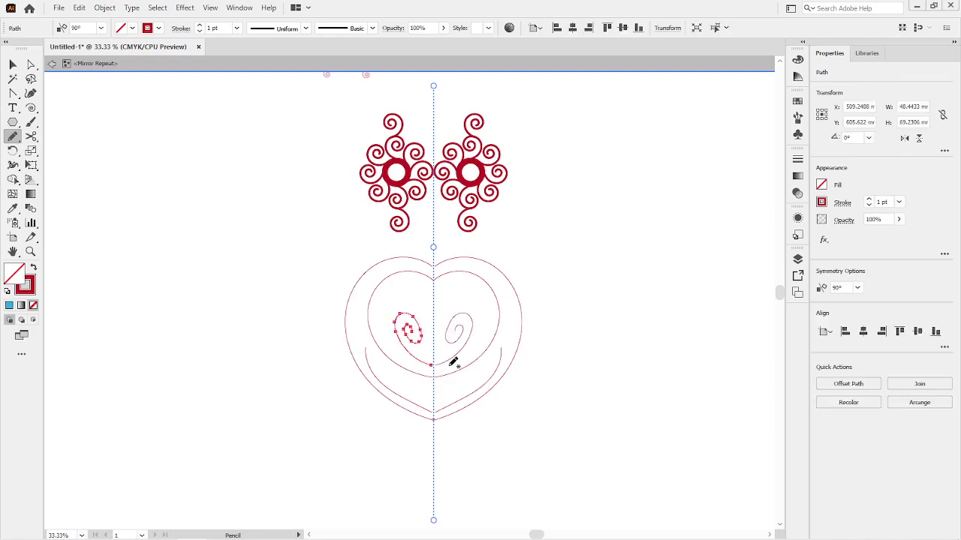
key(v)
click(543, 347)
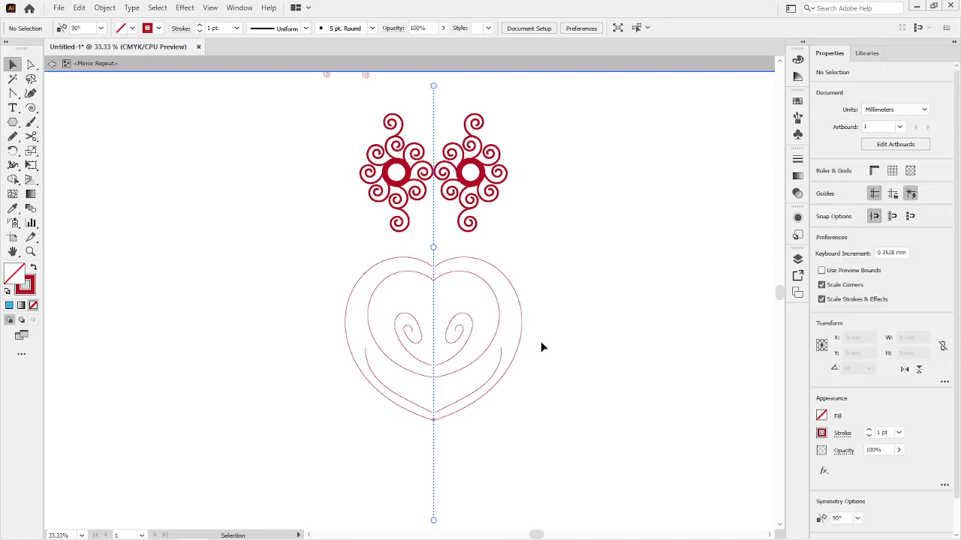
- Leave isolation mode and move the whole mirror repeat to about X 510 mm, Y 554 mm, below the radial and grid repeats
click(52, 64)
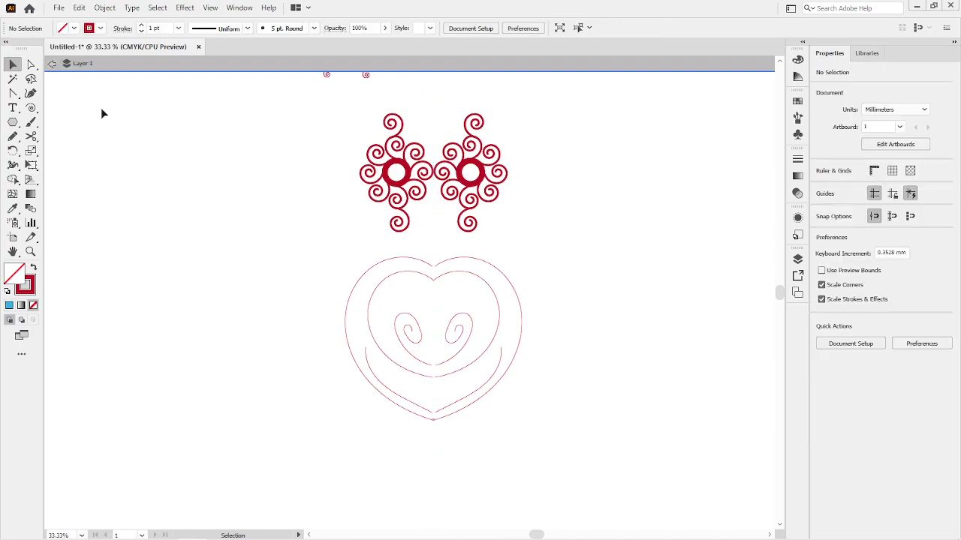
click(441, 280)
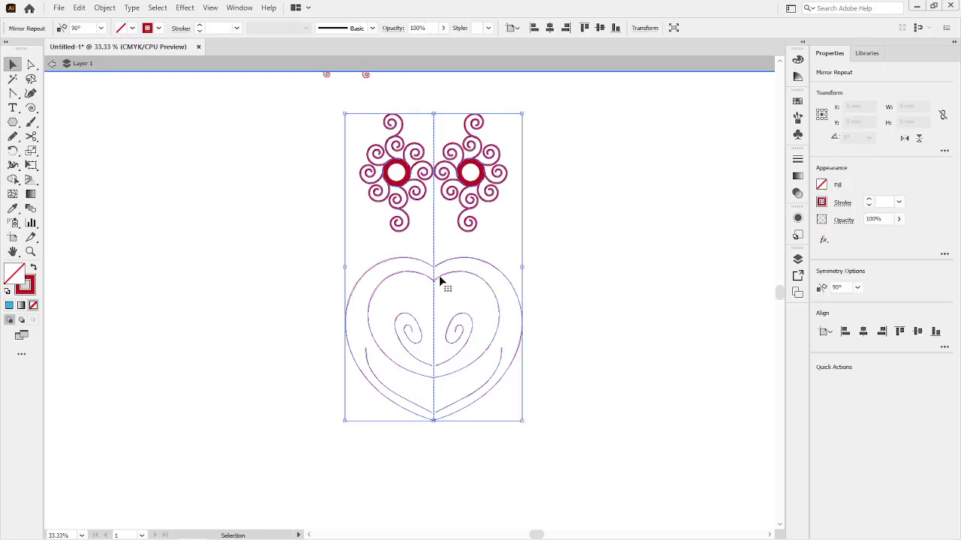
drag(441, 280, 360, 341)
right_click(389, 328)
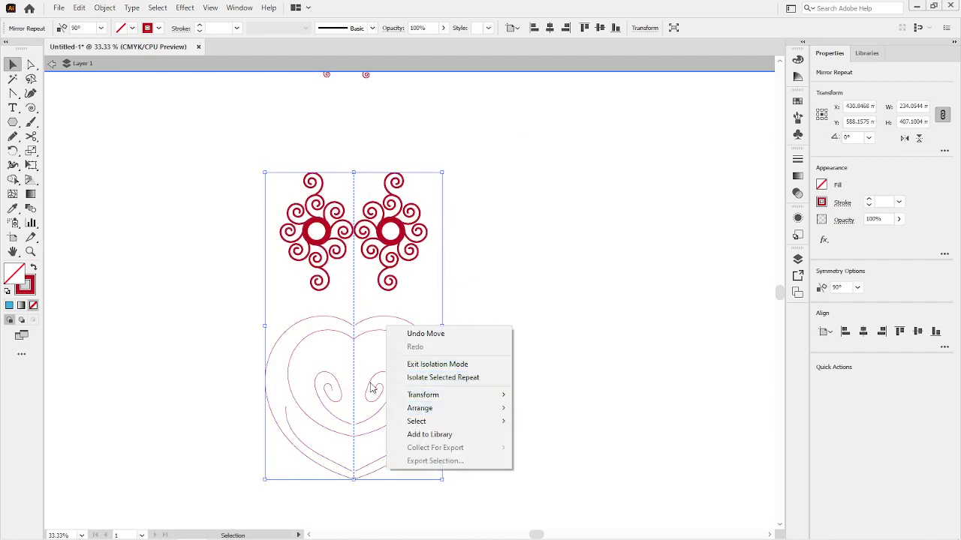
click(606, 295)
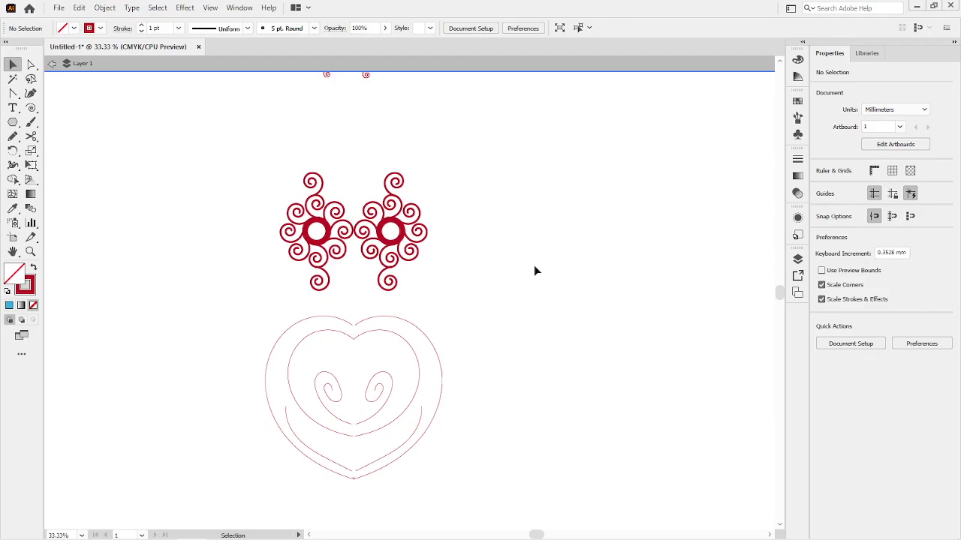
double_click(533, 265)
drag(421, 379, 481, 347)
right_click(481, 347)
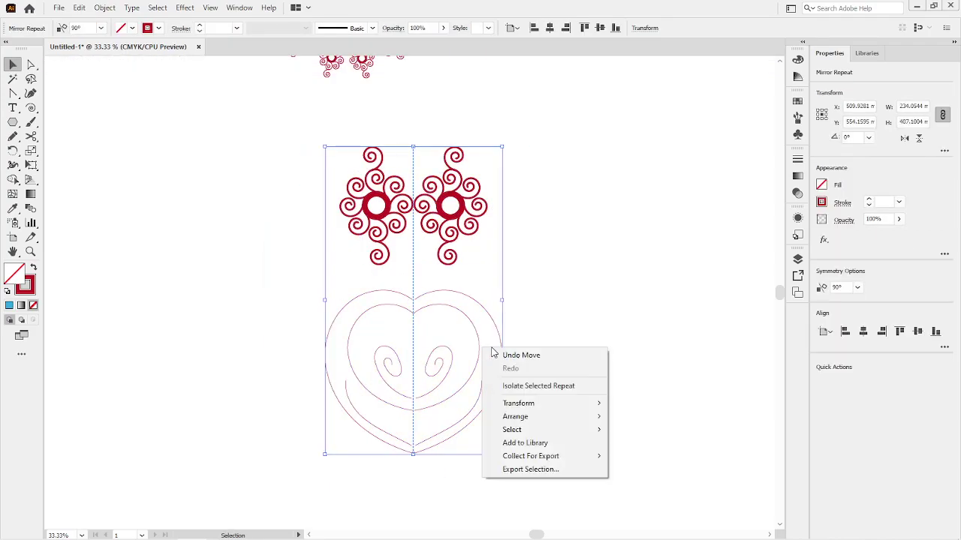
click(651, 323)
key(ctrl)
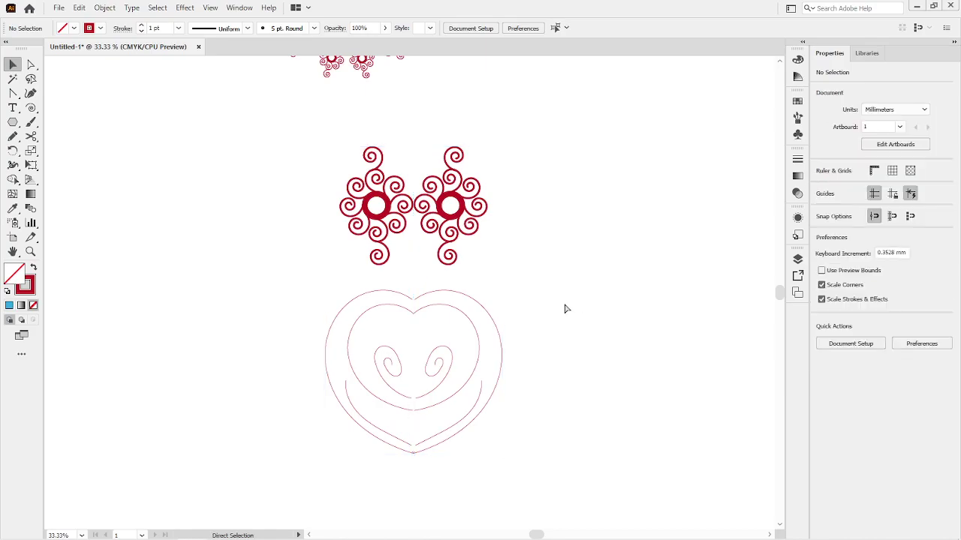
scroll(568, 310, down, 3)
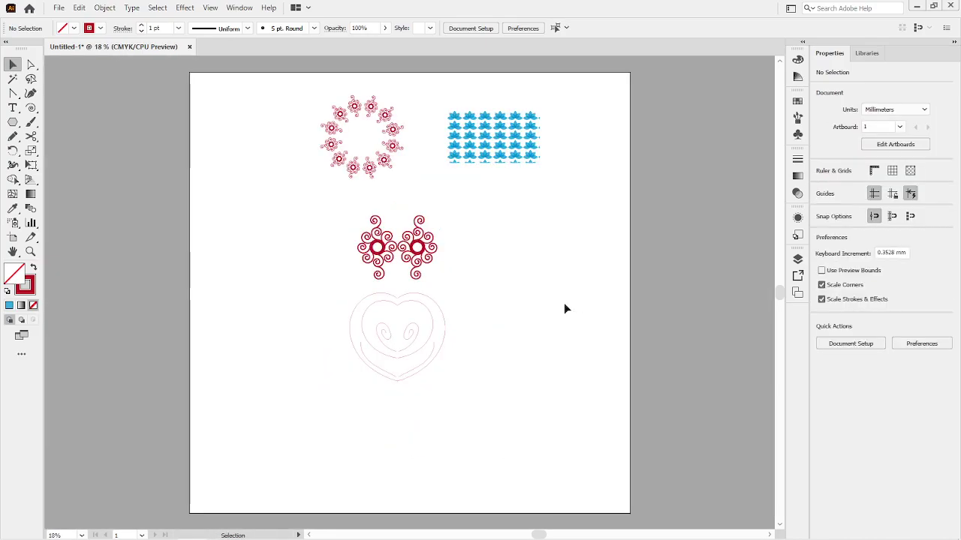
- Set the mirror repeat's stroke weight to 9 pt
click(444, 319)
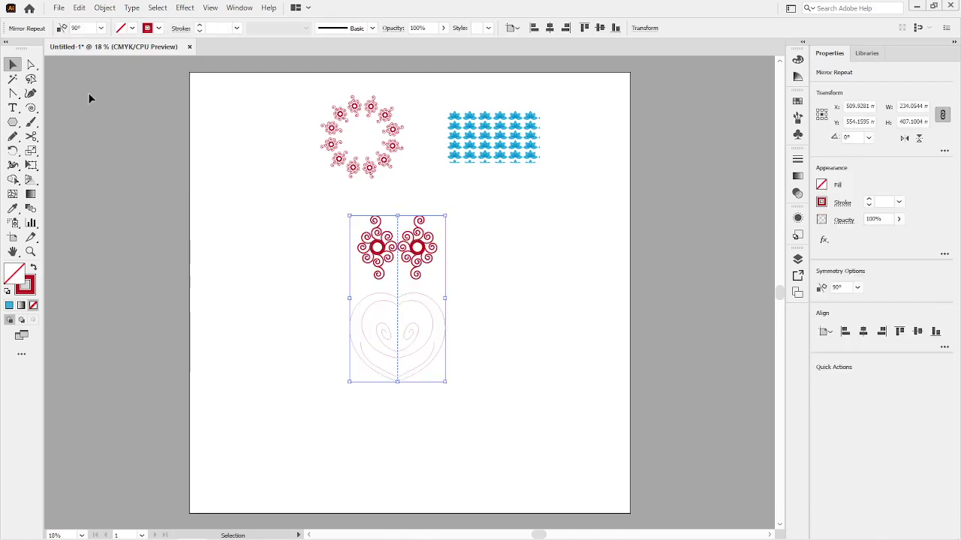
click(159, 30)
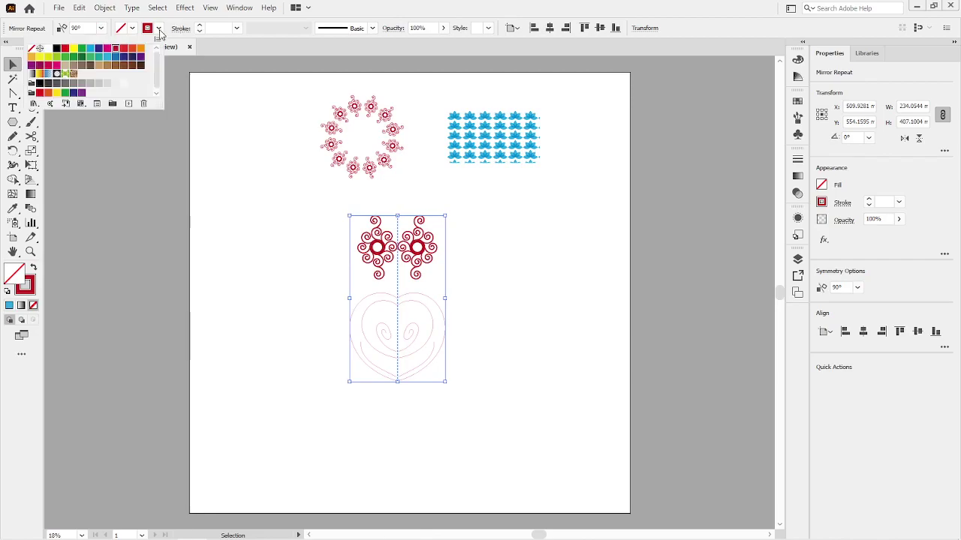
click(885, 202)
text(9)
key(Return)
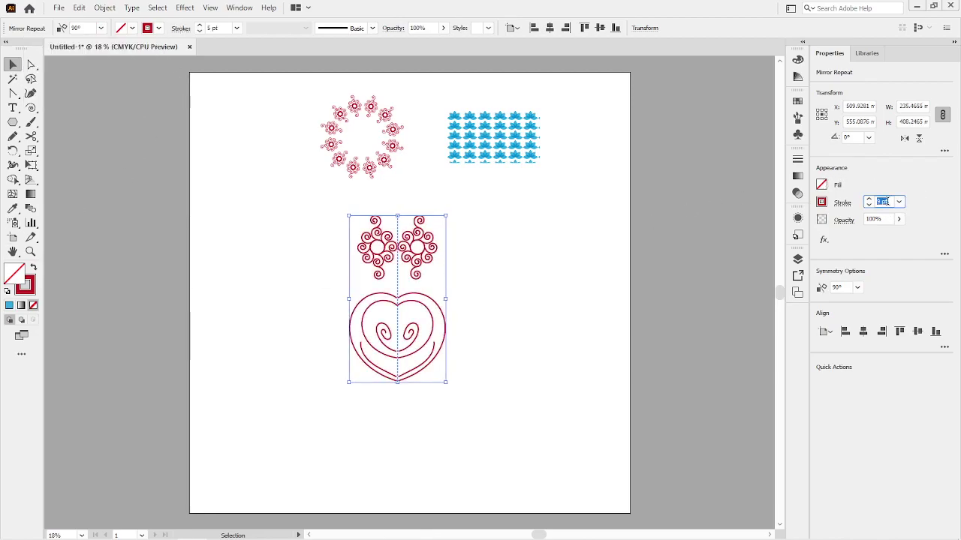
click(566, 260)
- Change the mirror repeat's stroke colour to the cyan swatch and deselect the artwork
click(408, 251)
click(821, 202)
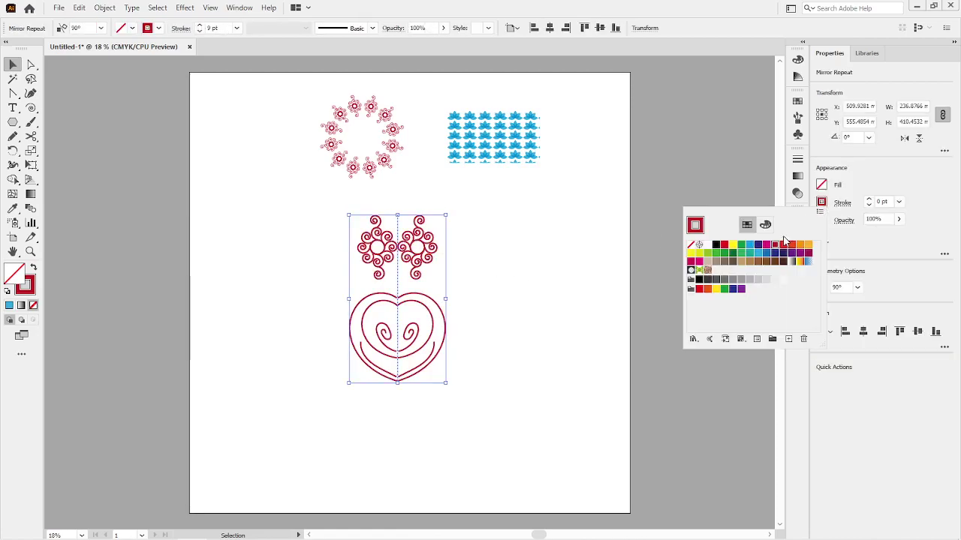
click(749, 247)
click(544, 284)
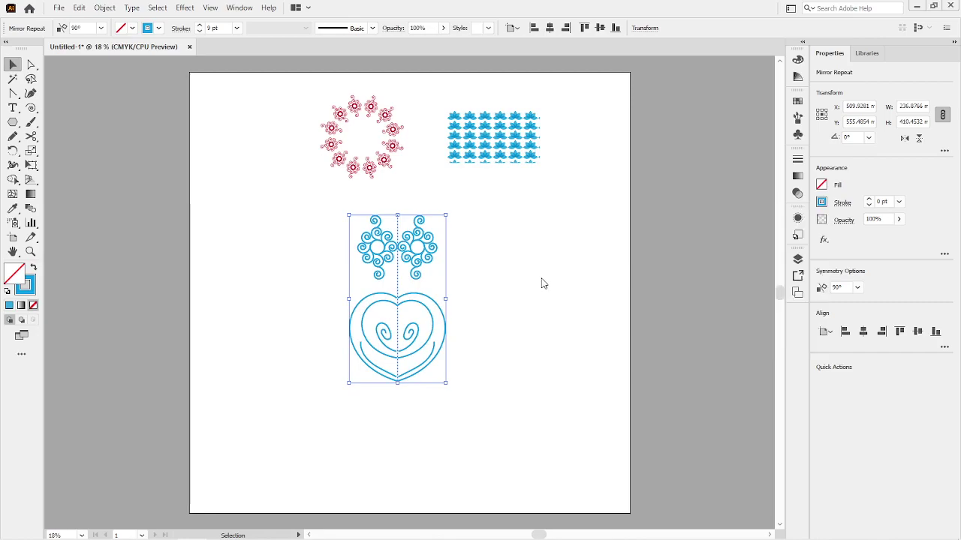
click(543, 276)
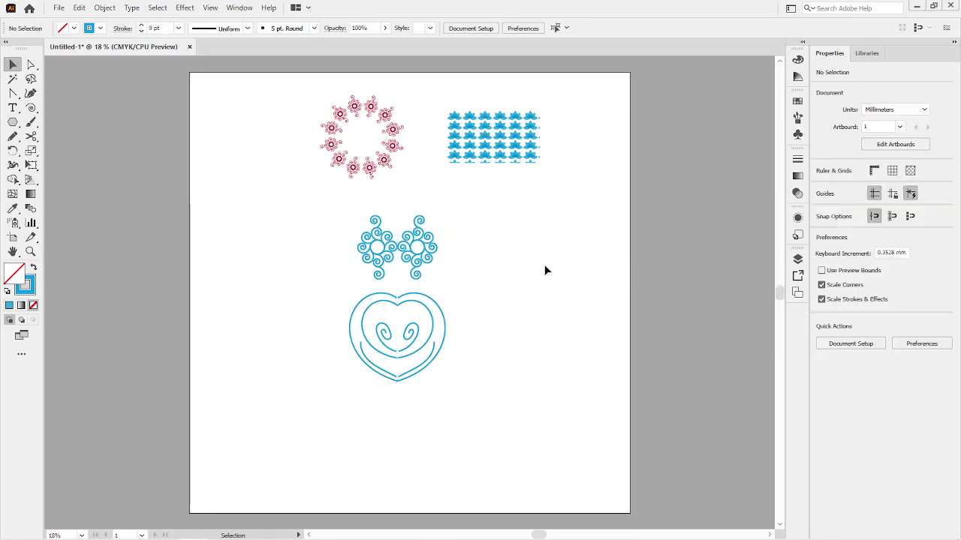